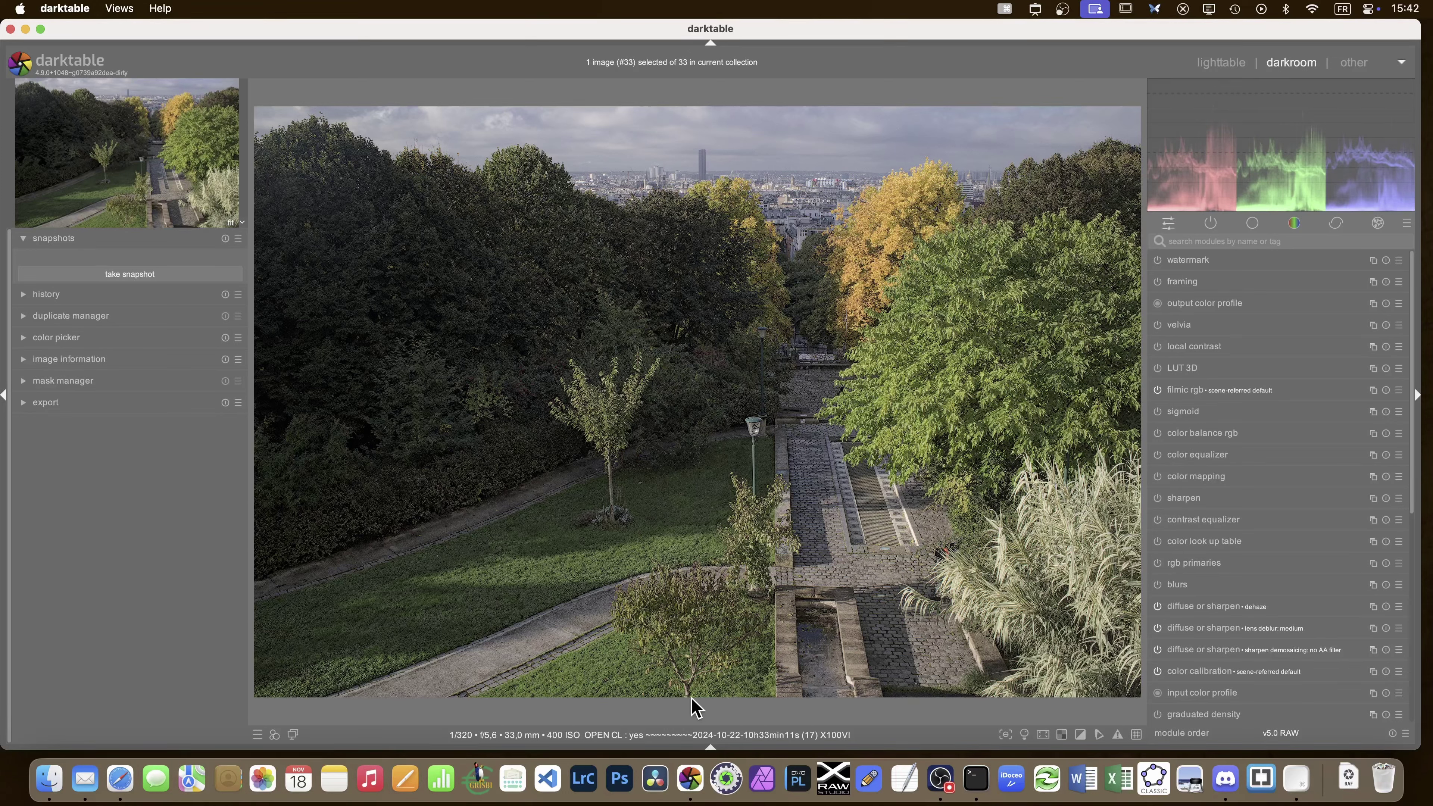
Circle the 'OPEN CL : yes' note in darktable's image information line with screen annotation
{"action": "key", "text": "alt+shift+a"}
{"action": "mouse_move", "coordinate": [645, 718]}
{"action": "left_mouse_down"}
{"action": "mouse_move", "coordinate": [598, 721]}
{"action": "mouse_move", "coordinate": [577, 741]}
{"action": "mouse_move", "coordinate": [667, 741]}
{"action": "mouse_move", "coordinate": [634, 723]}
{"action": "left_mouse_up"}
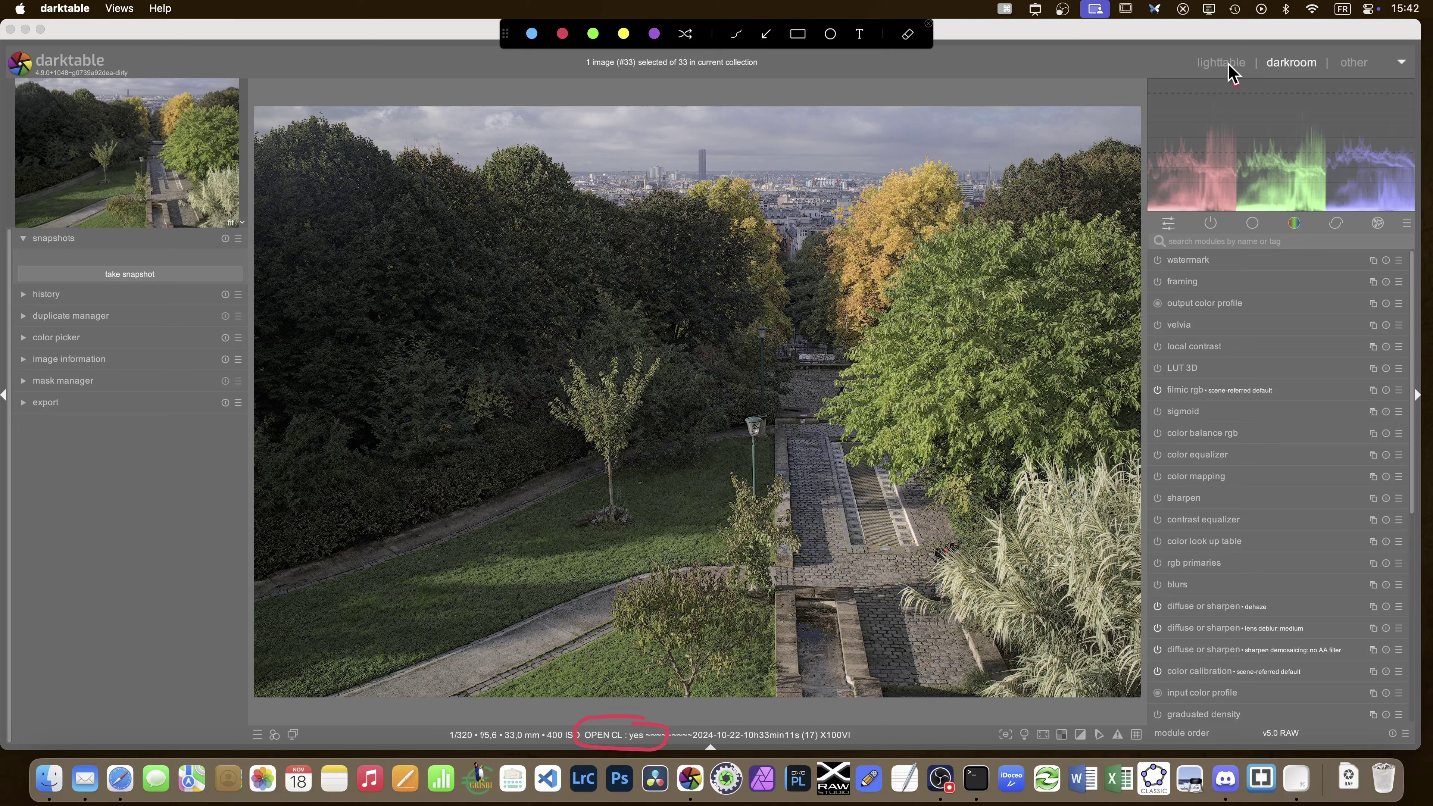
{"action": "key", "text": "Escape"}
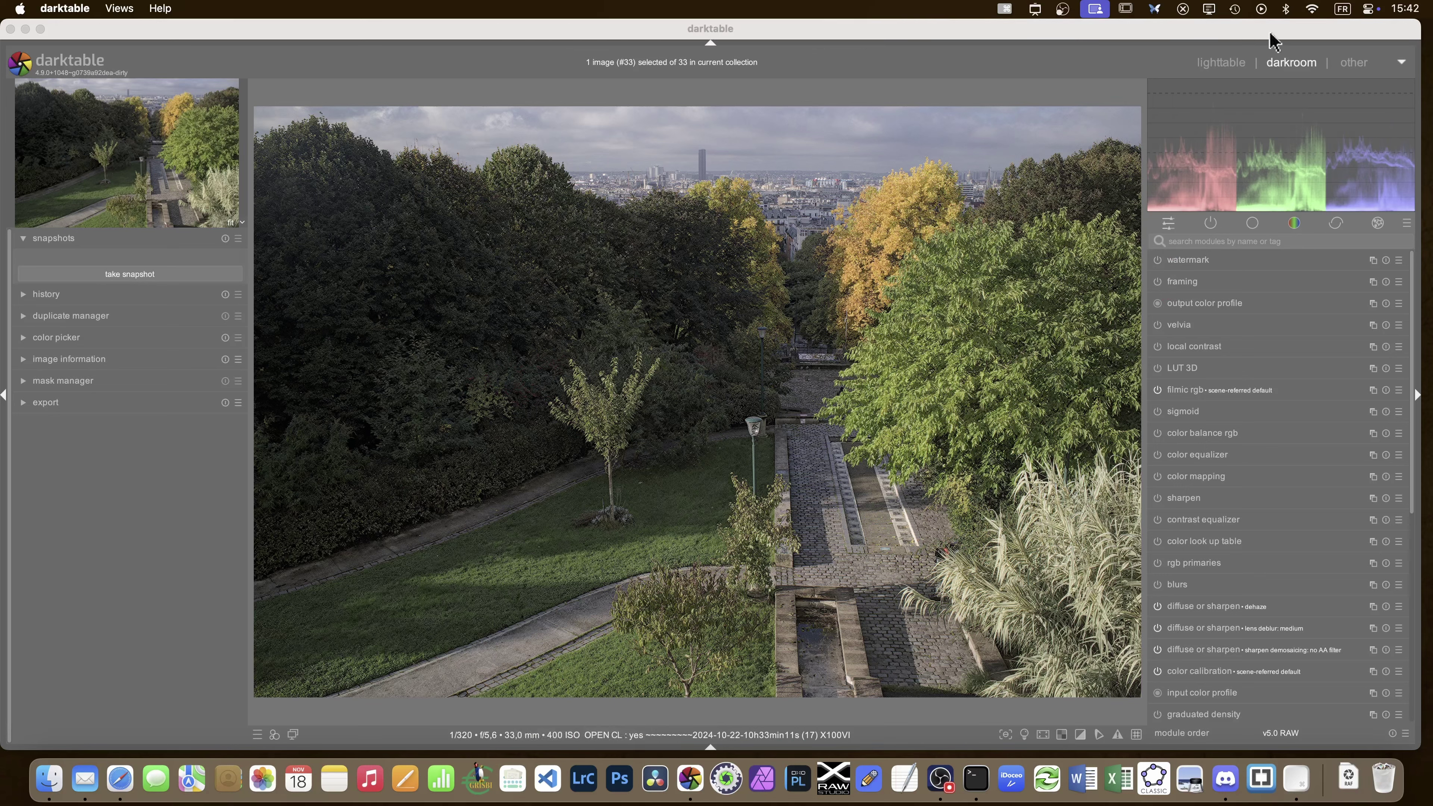
Open darktable's darkroom preferences from lighttable, with click highlighting enabled for the recording
{"action": "left_click", "coordinate": [1216, 71]}
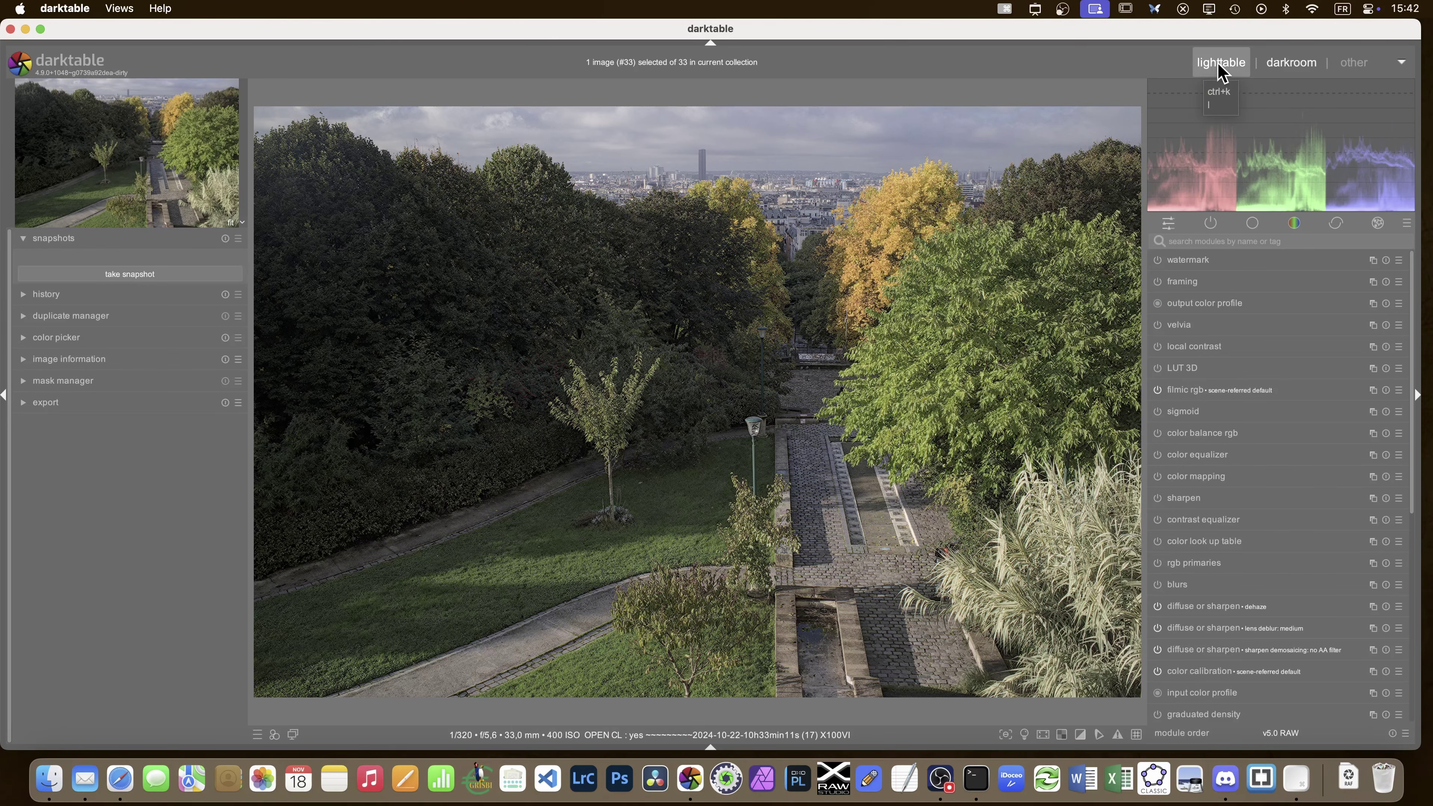
{"action": "left_click", "coordinate": [1224, 63]}
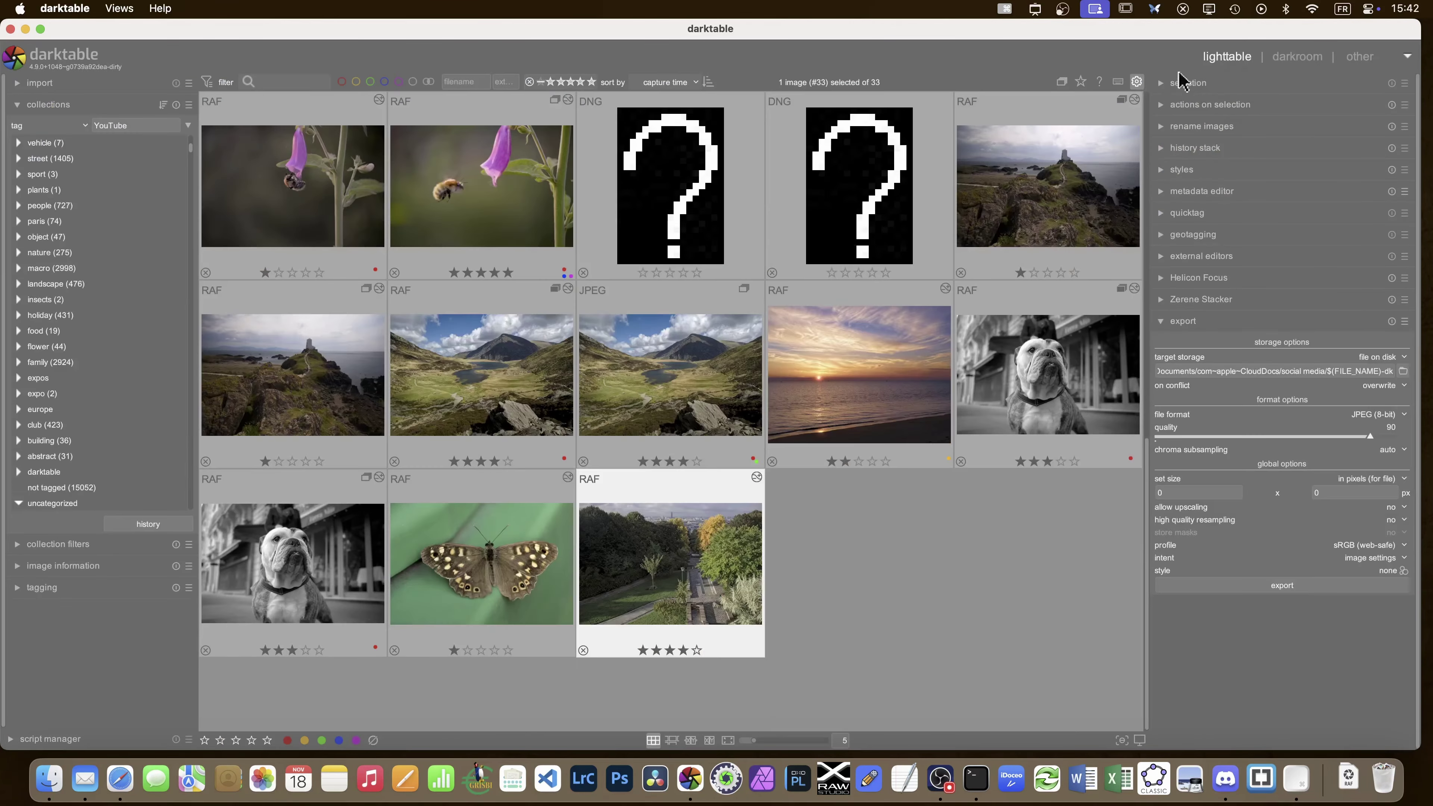
{"action": "left_click", "coordinate": [1137, 82]}
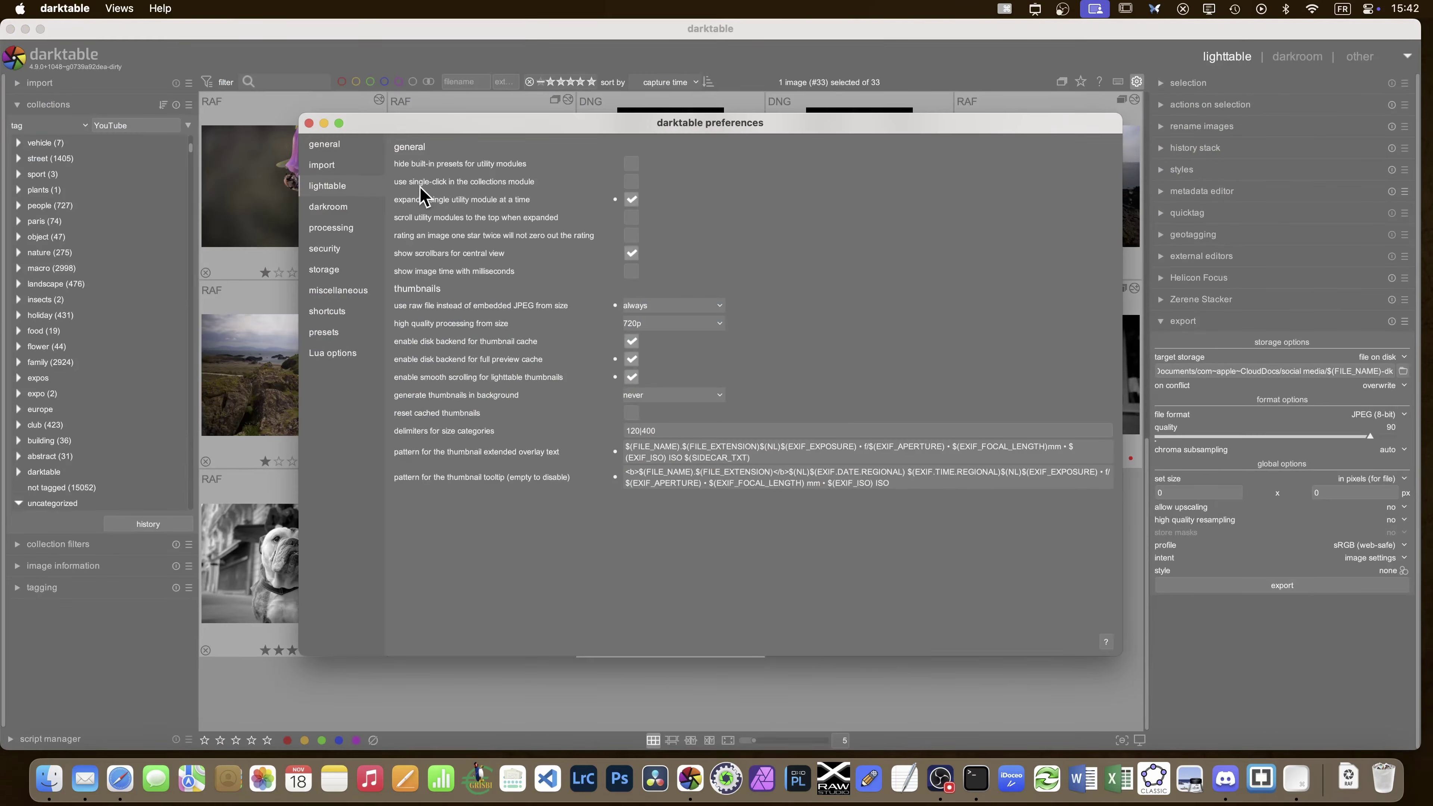
{"action": "left_click", "coordinate": [337, 211]}
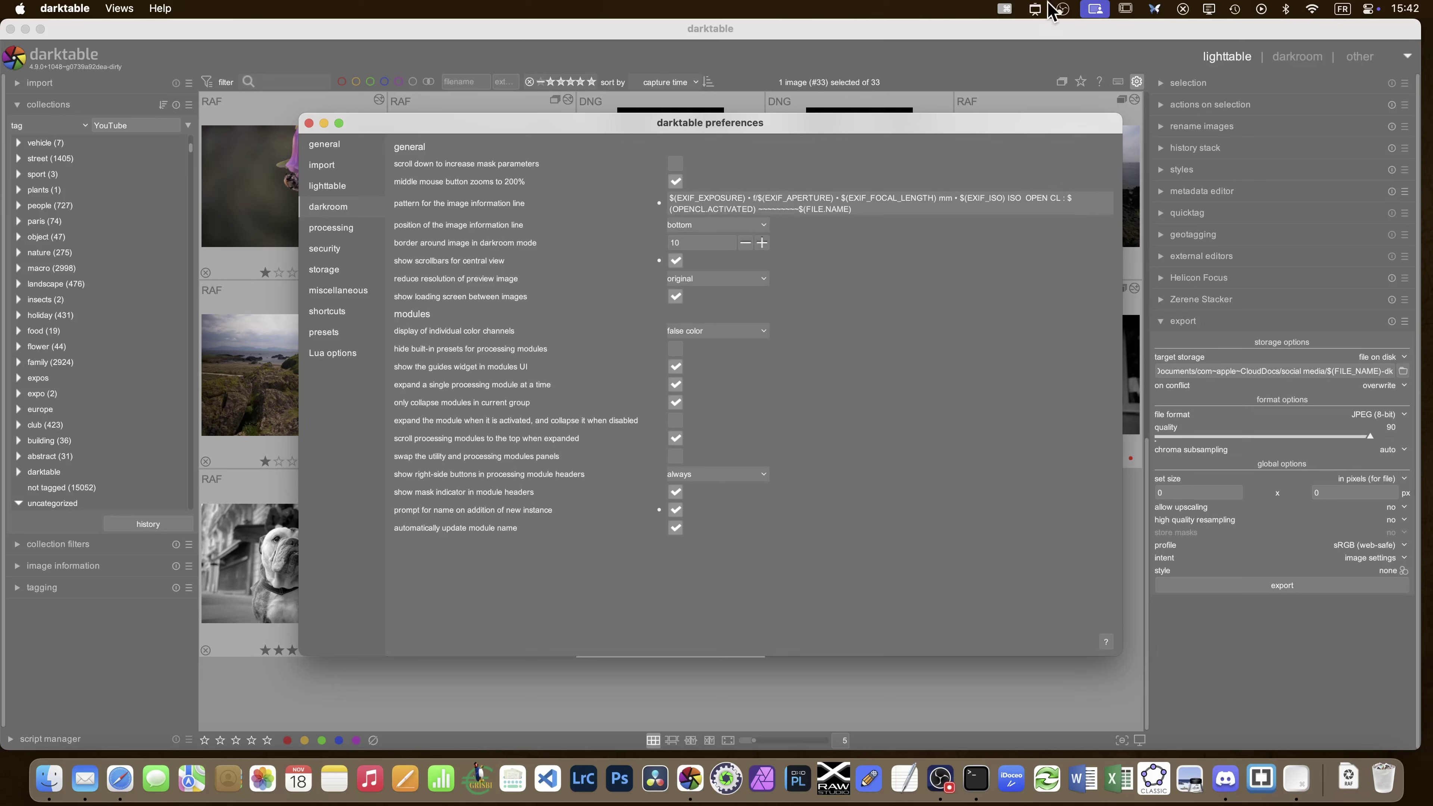
{"action": "left_click", "coordinate": [1035, 10]}
{"action": "left_click", "coordinate": [1066, 91]}
Insert a ':' after 'OPEN CL' in the image information line pattern and close preferences
{"action": "left_click", "coordinate": [1064, 199]}
{"action": "type", "text": ":"}
{"action": "left_click", "coordinate": [309, 123]}
{"action": "scroll", "coordinate": [424, 446], "scroll_direction": "down", "scroll_amount": 1}
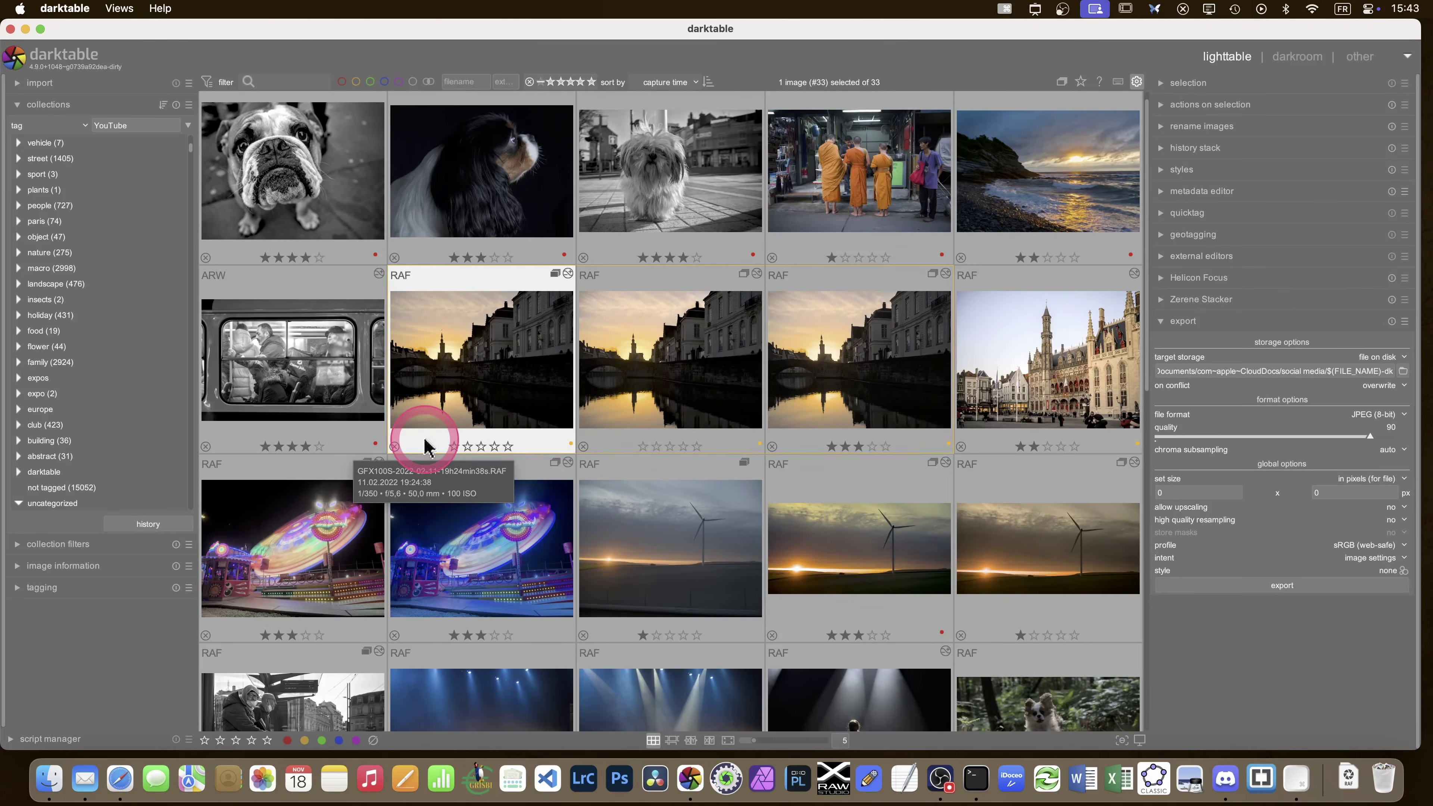
{"action": "left_click", "coordinate": [436, 422]}
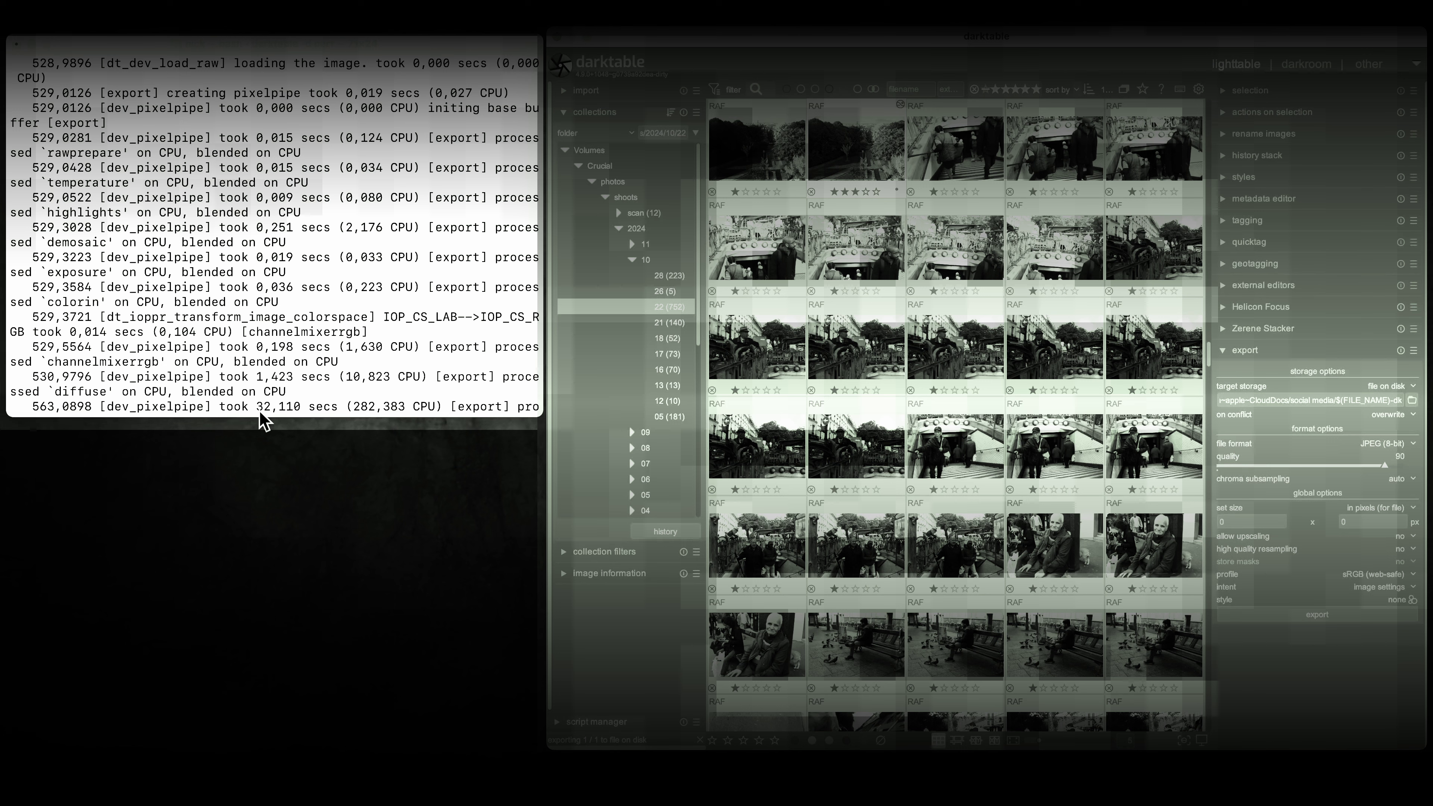
Play the earlier QuickTime recording whose export log shows every step running on CPU
{"action": "left_click", "coordinate": [423, 410]}
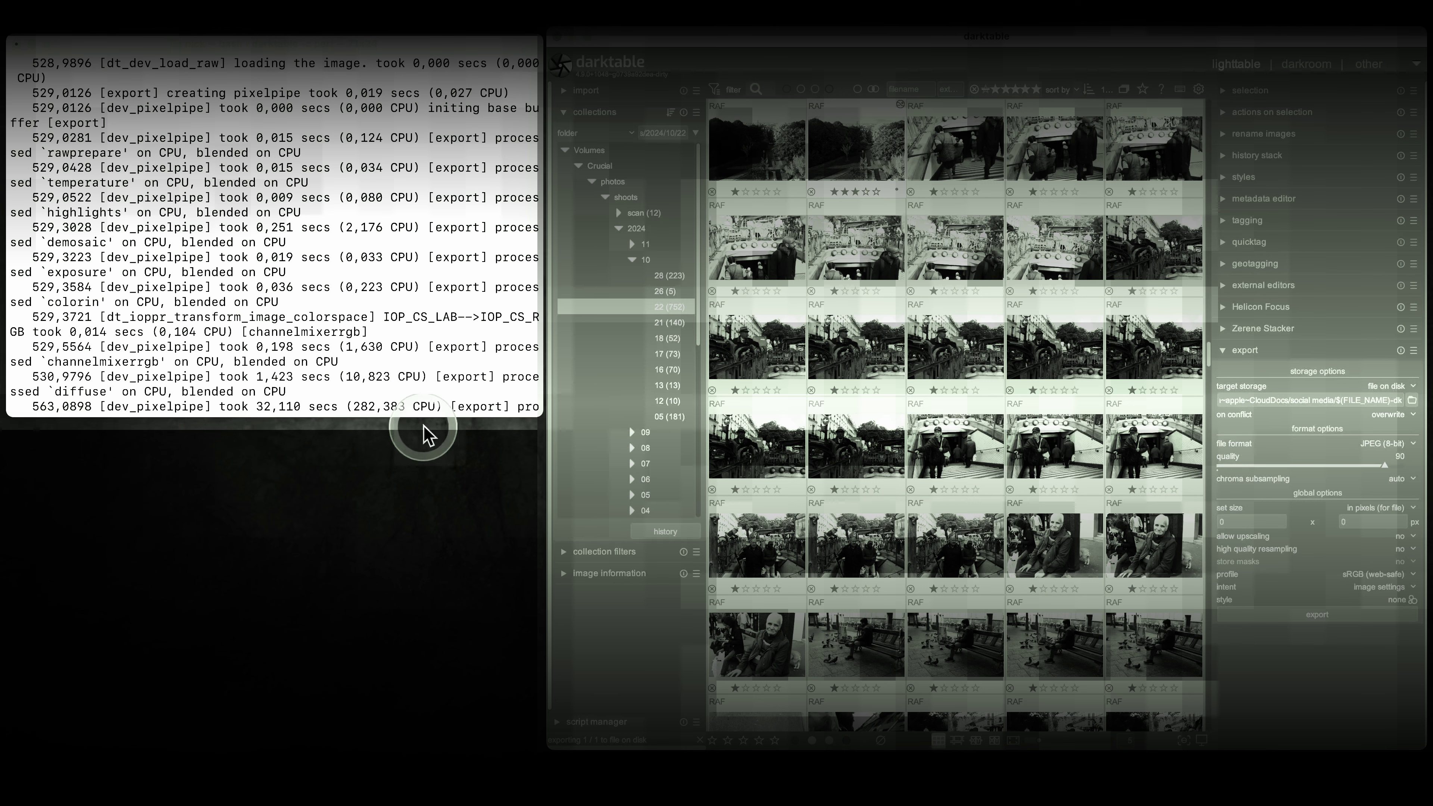
{"action": "left_click", "coordinate": [434, 422]}
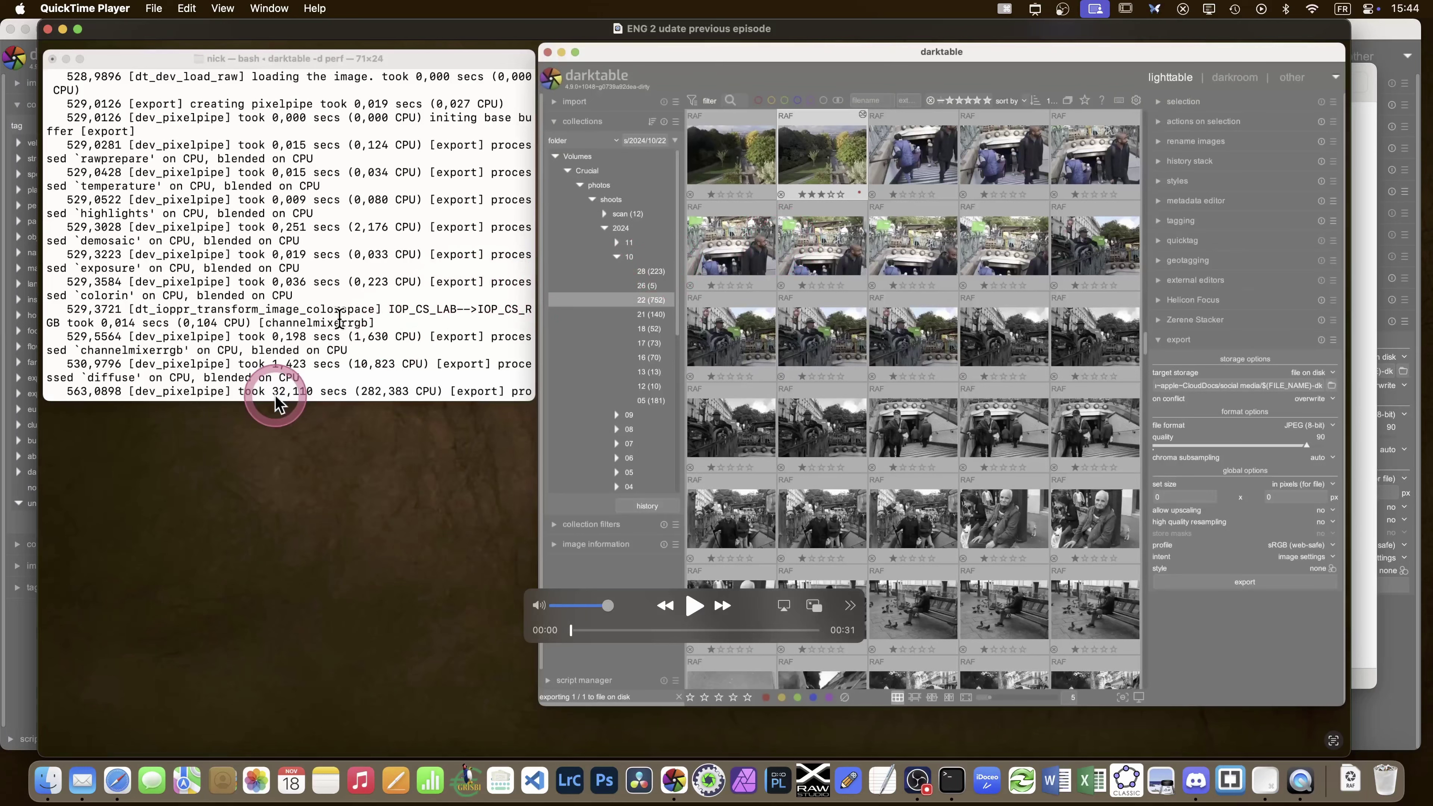
{"action": "mouse_move", "coordinate": [406, 286]}
{"action": "left_mouse_down"}
{"action": "mouse_move", "coordinate": [419, 282]}
{"action": "mouse_move", "coordinate": [394, 280]}
{"action": "left_mouse_up"}
{"action": "key", "text": "space"}
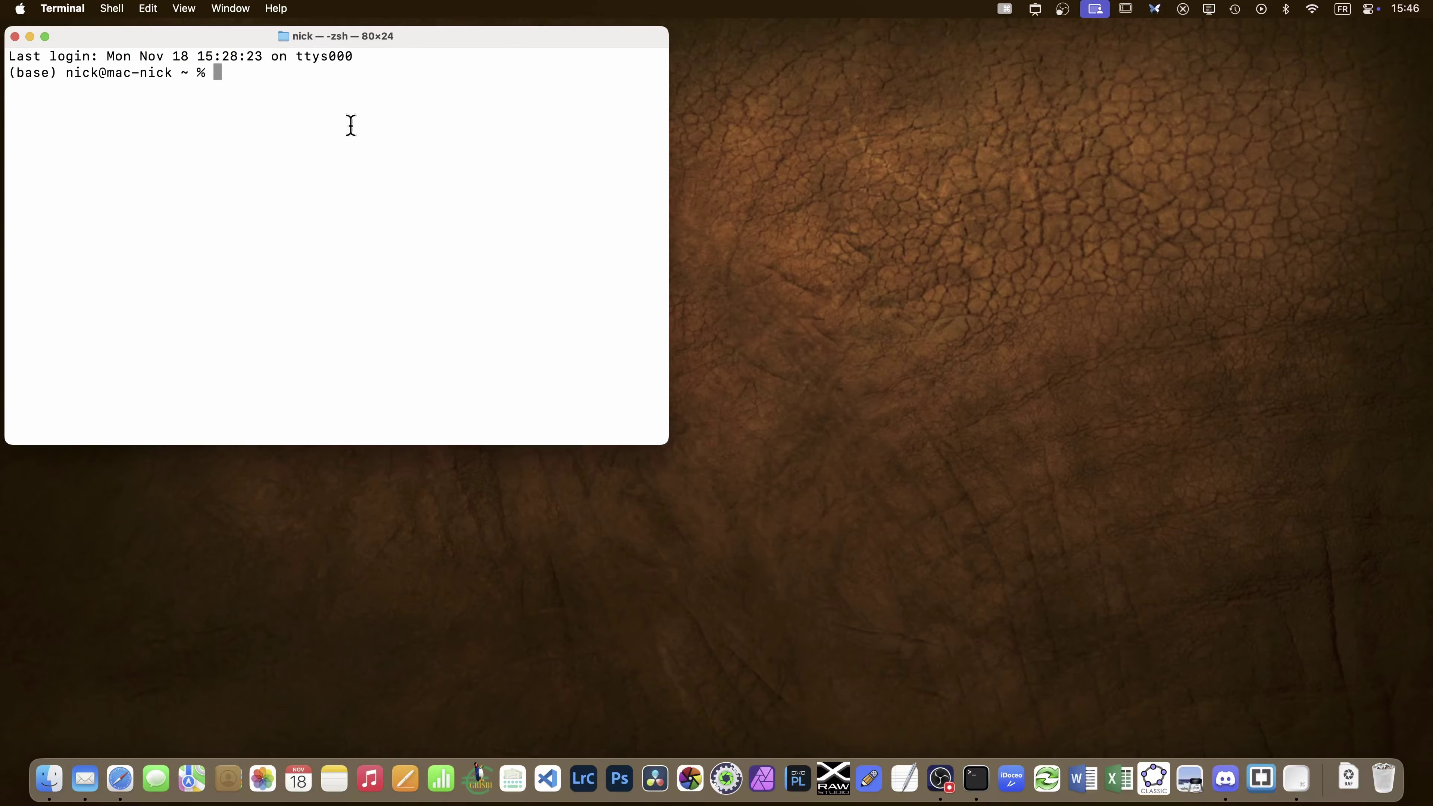
Run /Applications/darktable.app/Contents/MacOS/darktable -d opencl in Terminal using Tab completion
{"action": "type", "text": "/App"}
{"action": "key", "text": "Tab"}
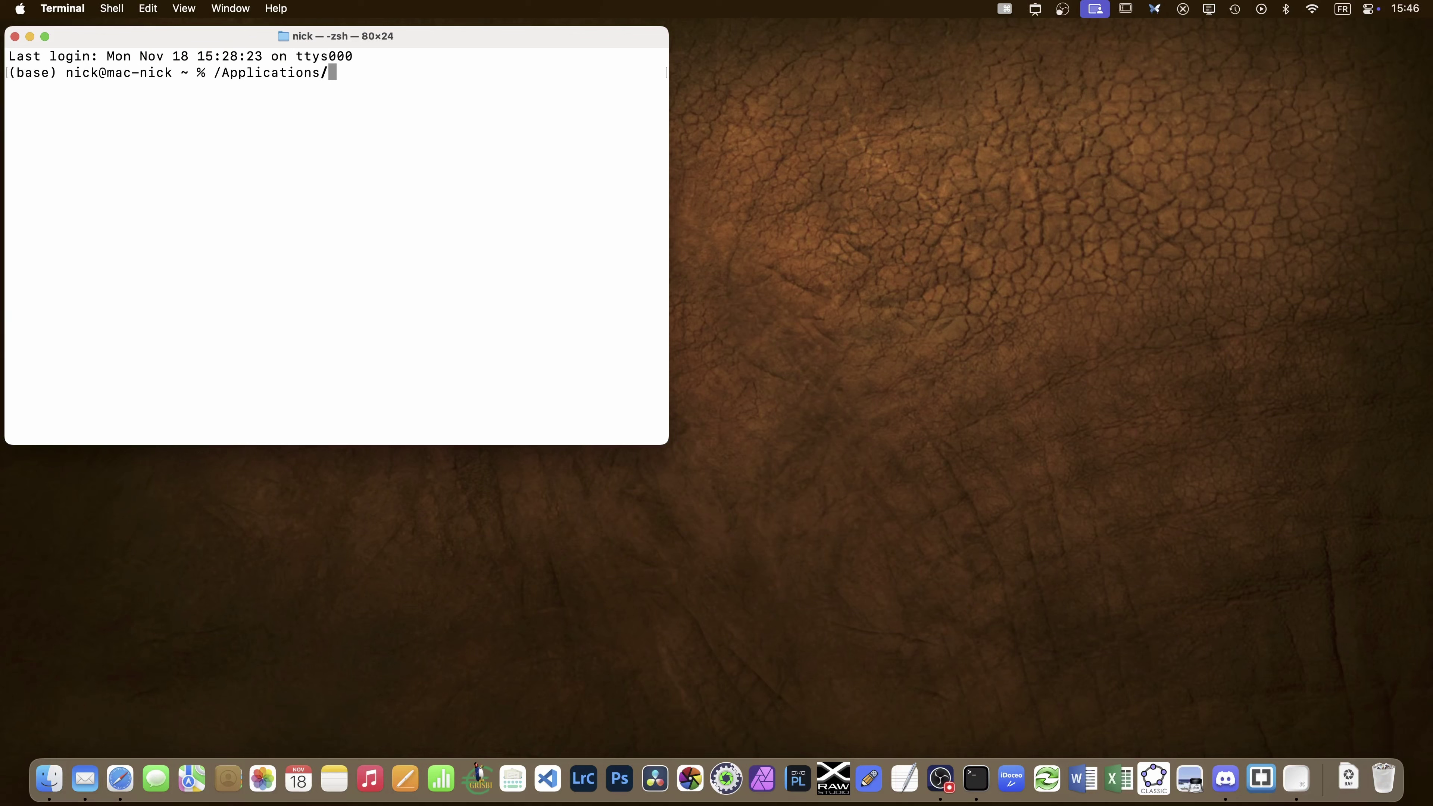
{"action": "type", "text": "Dav"}
{"action": "key", "text": "BackSpace"}
{"action": "key", "text": "BackSpace"}
{"action": "key", "text": "BackSpace"}
{"action": "type", "text": "dar"}
{"action": "key", "text": "Tab"}
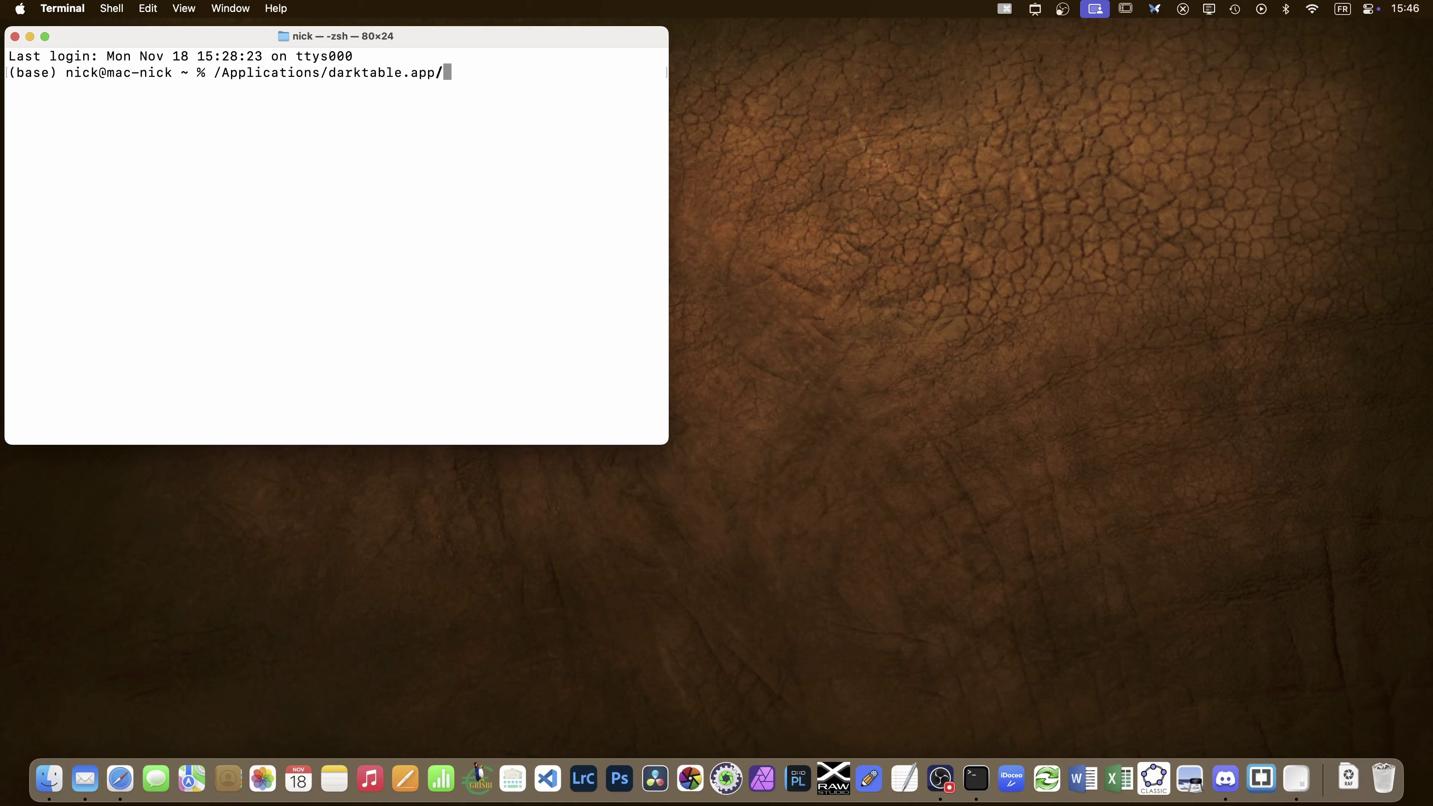
{"action": "type", "text": "Con"}
{"action": "key", "text": "Tab"}
{"action": "type", "text": "Mac"}
{"action": "key", "text": "Tab"}
{"action": "type", "text": "dar"}
{"action": "key", "text": "Tab"}
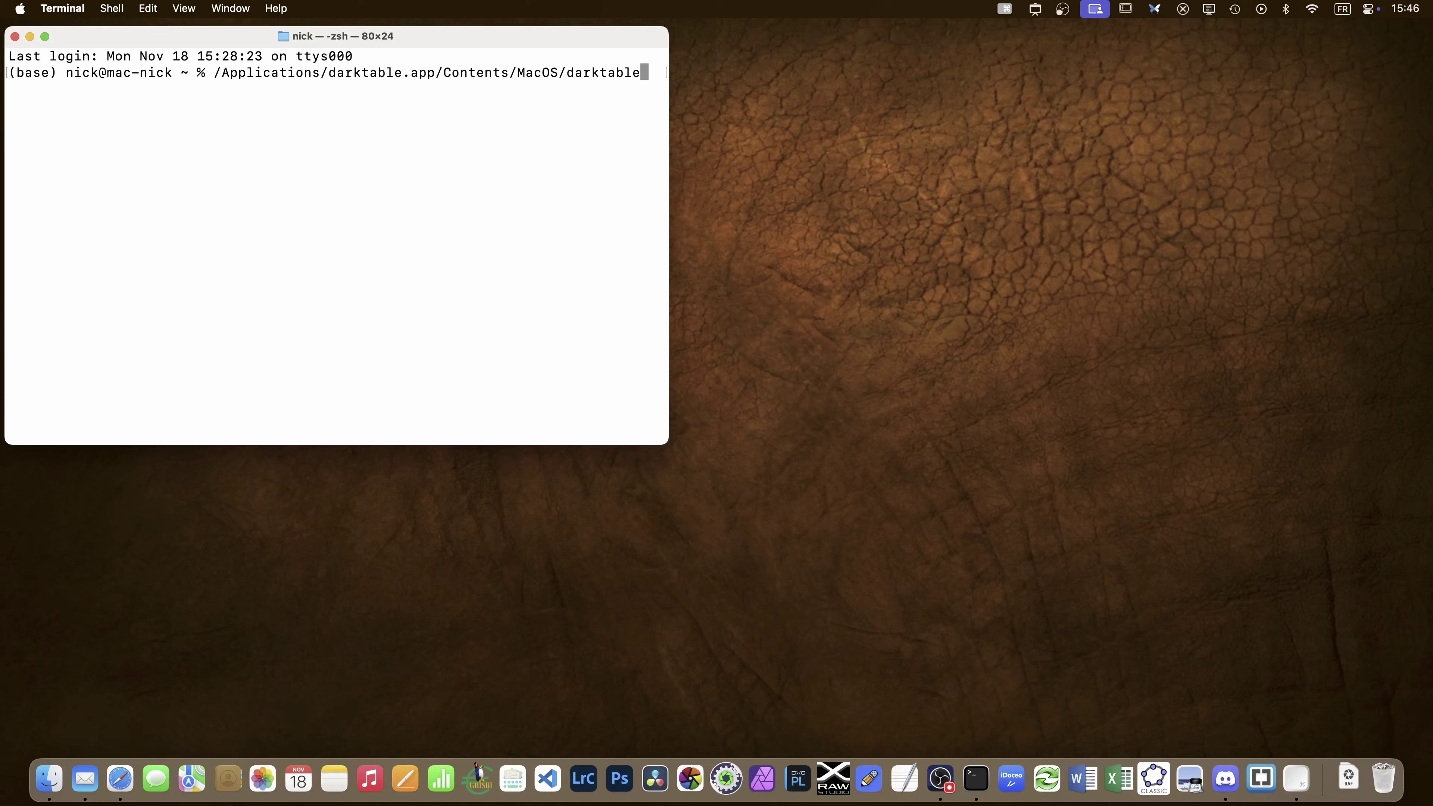
{"action": "type", "text": "-d opencl"}
{"action": "key", "text": "Return"}
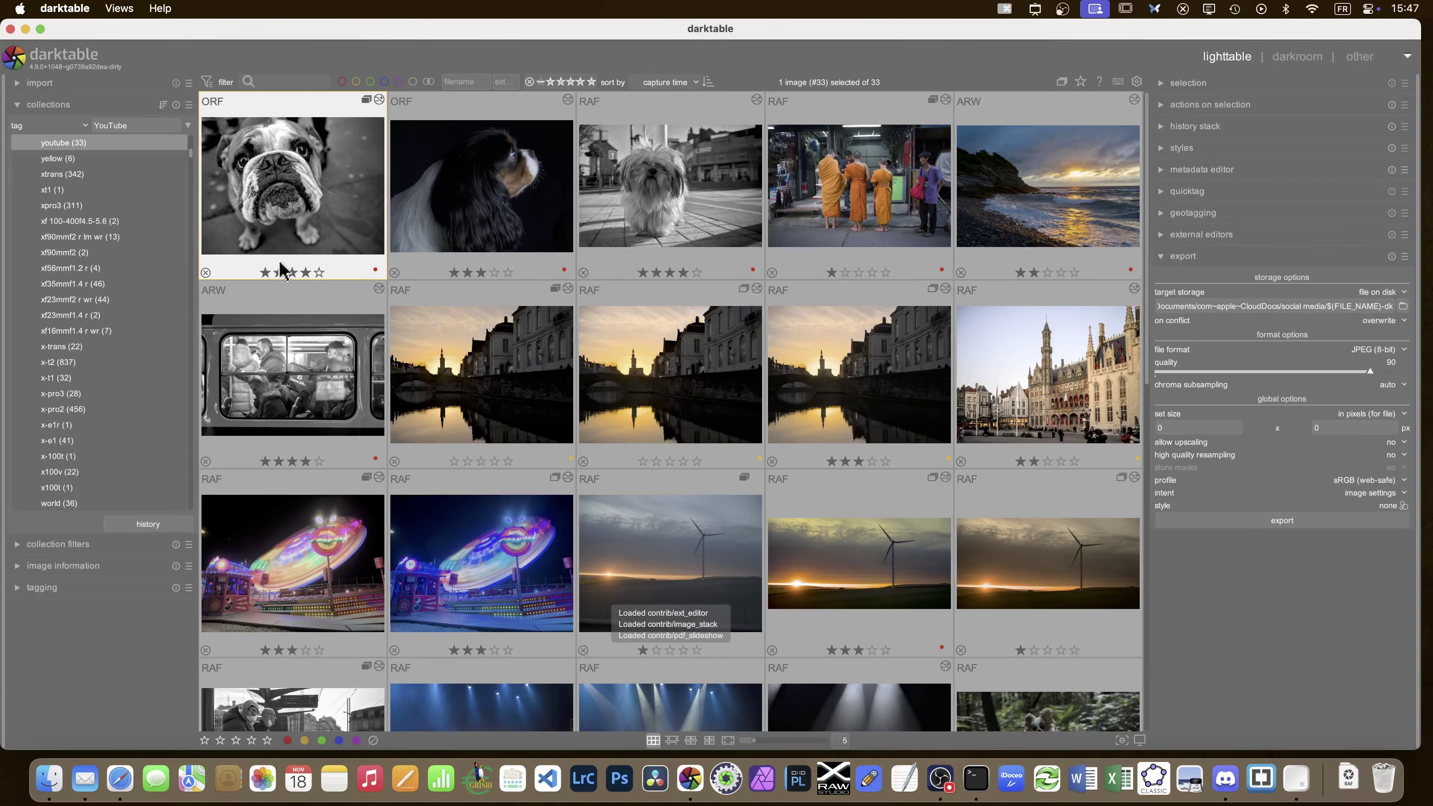
Widen Terminal and circle the 'found 1 device' and 'Apple M4 Pro' lines in the OpenCL log
{"action": "left_click", "coordinate": [976, 779]}
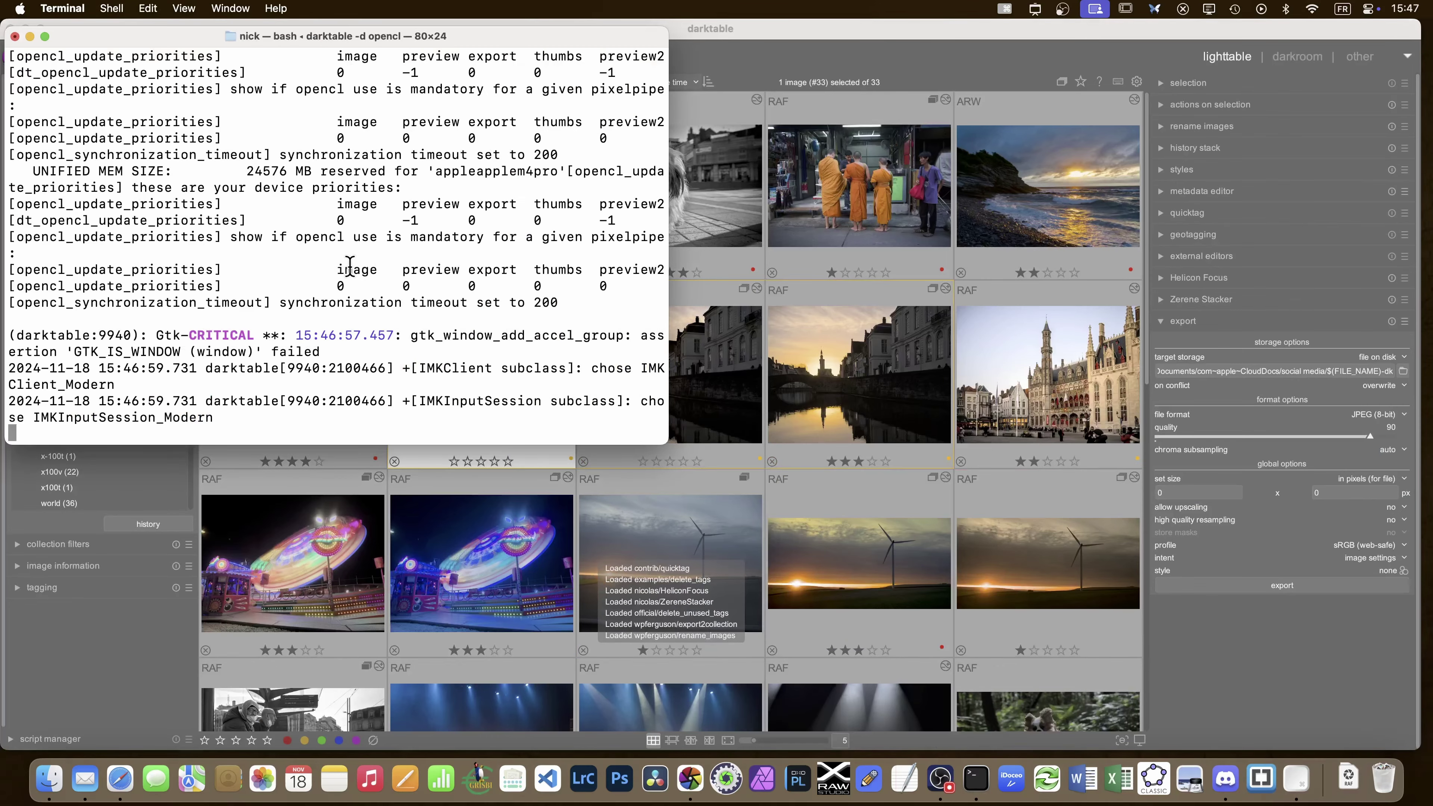
{"action": "left_click_drag", "start_coordinate": [668, 445], "coordinate": [1175, 429]}
{"action": "scroll", "coordinate": [553, 276], "scroll_direction": "up", "scroll_amount": 15}
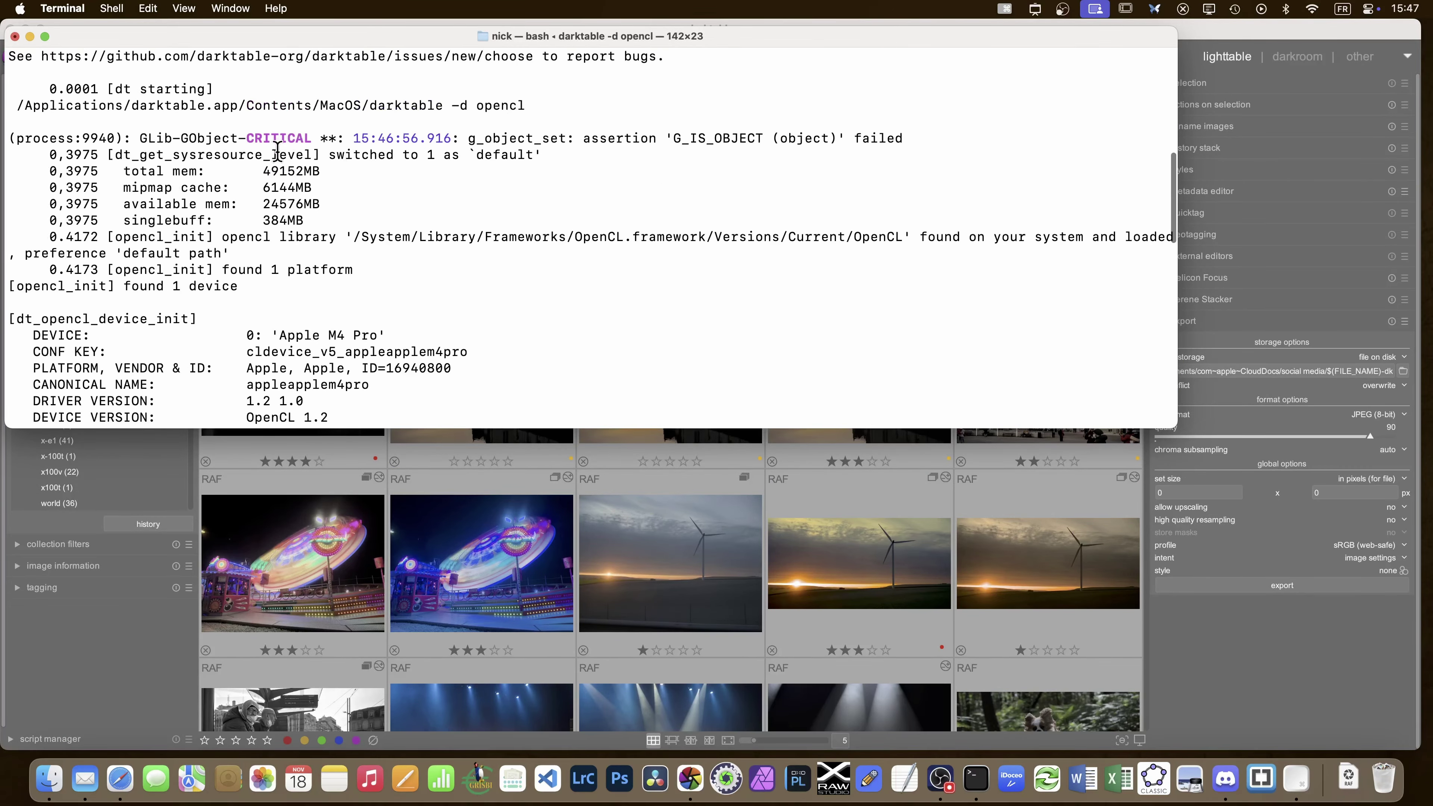
{"action": "scroll", "coordinate": [277, 147], "scroll_direction": "down", "scroll_amount": 2}
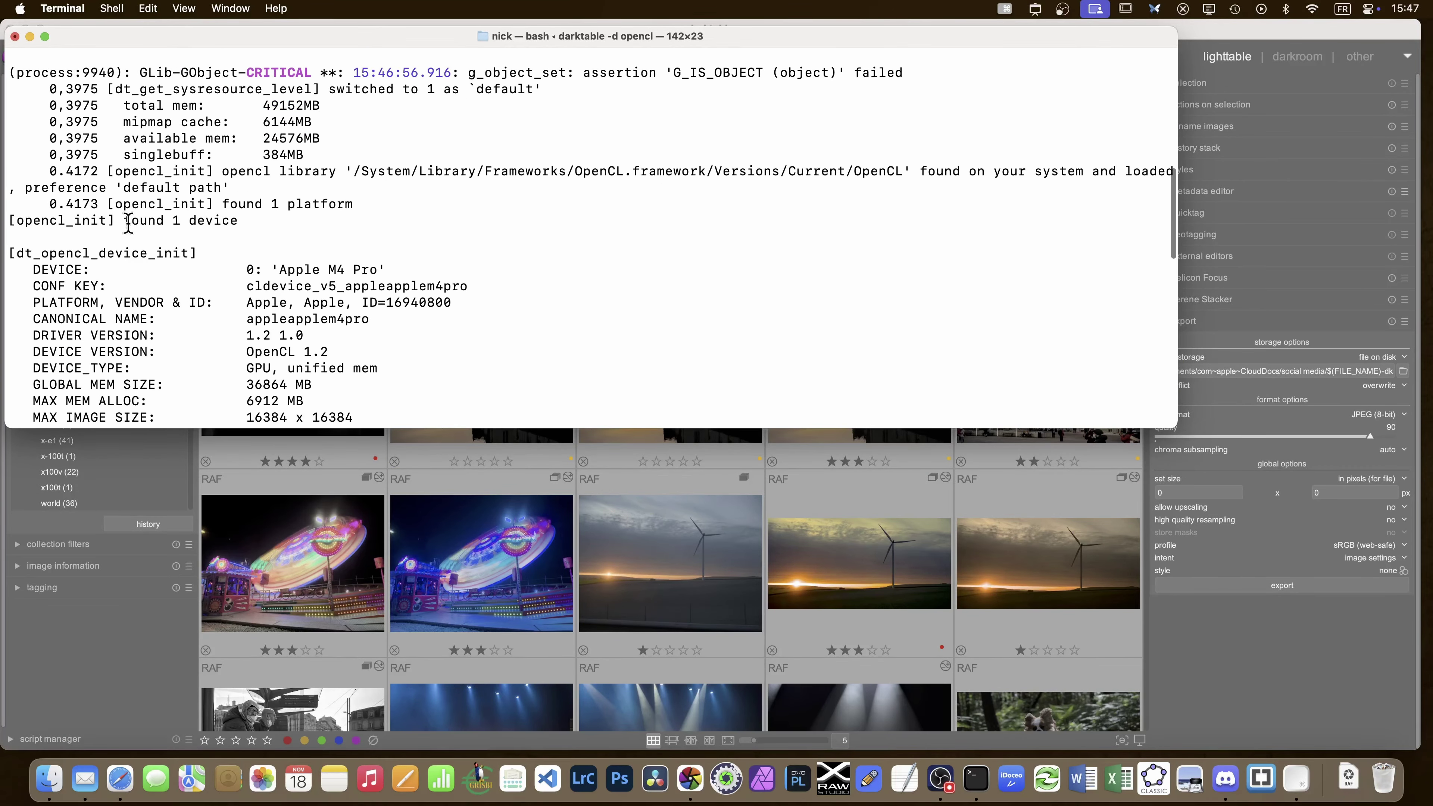
{"action": "key", "text": "super+shift+a"}
{"action": "mouse_move", "coordinate": [133, 207]}
{"action": "left_mouse_down"}
{"action": "mouse_move", "coordinate": [6, 217]}
{"action": "mouse_move", "coordinate": [52, 248]}
{"action": "mouse_move", "coordinate": [200, 244]}
{"action": "mouse_move", "coordinate": [254, 218]}
{"action": "mouse_move", "coordinate": [132, 204]}
{"action": "mouse_move", "coordinate": [164, 225]}
{"action": "left_mouse_up"}
{"action": "mouse_move", "coordinate": [291, 253]}
{"action": "left_mouse_down"}
{"action": "mouse_move", "coordinate": [222, 277]}
{"action": "mouse_move", "coordinate": [372, 277]}
{"action": "mouse_move", "coordinate": [375, 248]}
{"action": "mouse_move", "coordinate": [284, 246]}
{"action": "mouse_move", "coordinate": [270, 286]}
{"action": "mouse_move", "coordinate": [228, 289]}
{"action": "mouse_move", "coordinate": [479, 289]}
{"action": "mouse_move", "coordinate": [241, 274]}
{"action": "left_mouse_up"}
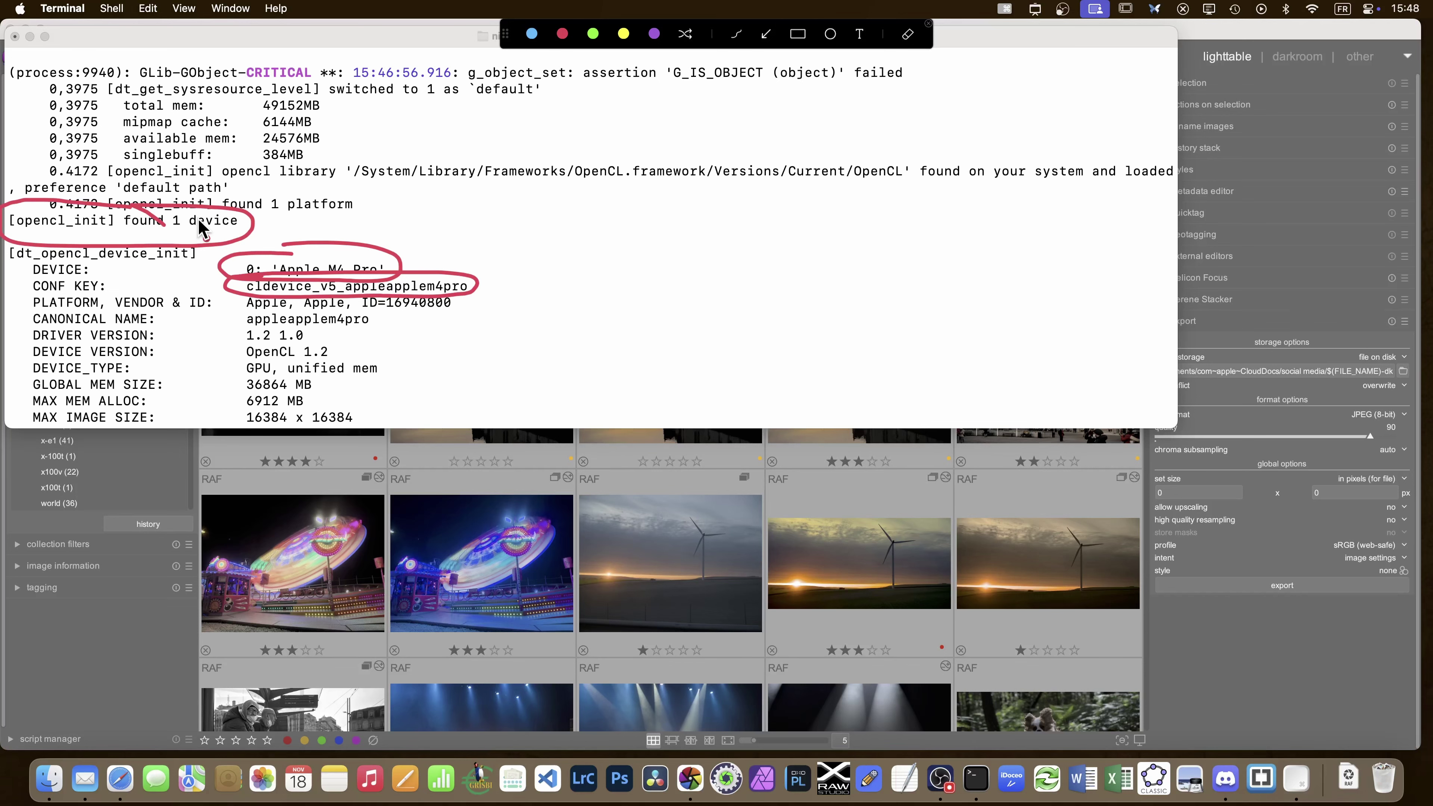
{"action": "left_click", "coordinate": [750, 158]}
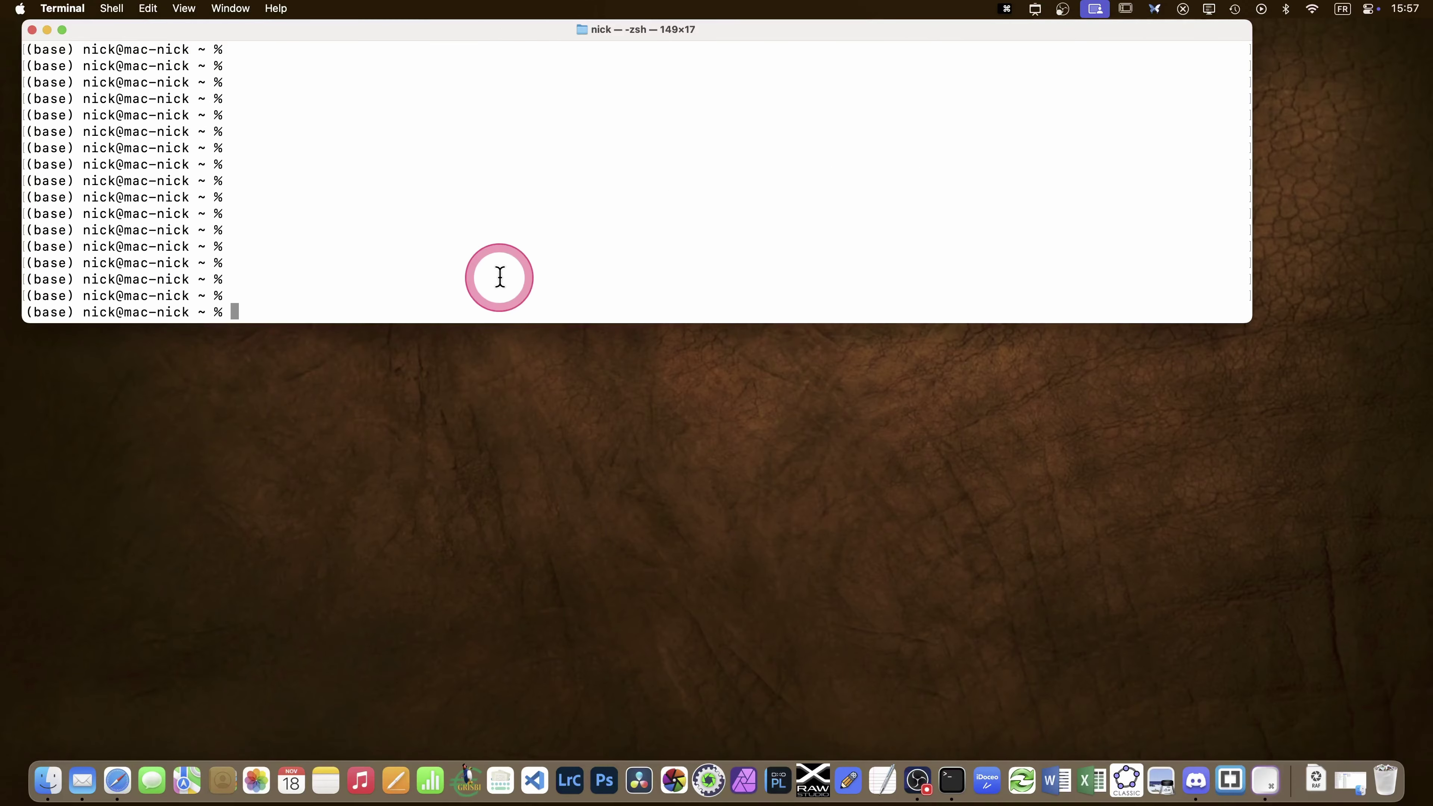
Rerun the recalled darktable command with -d perf appended after -d opencl
{"action": "key", "text": "Up"}
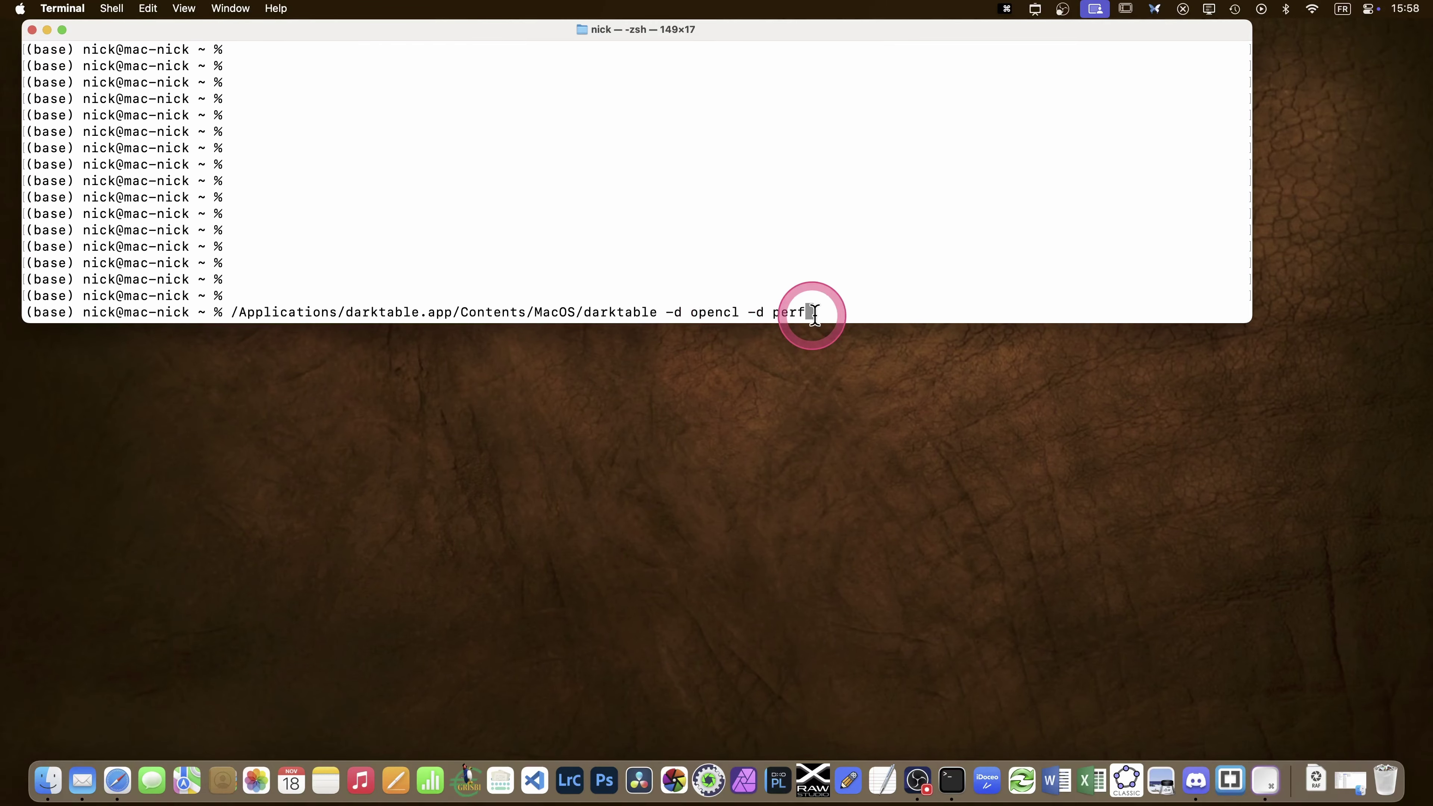
{"action": "key", "text": "Return"}
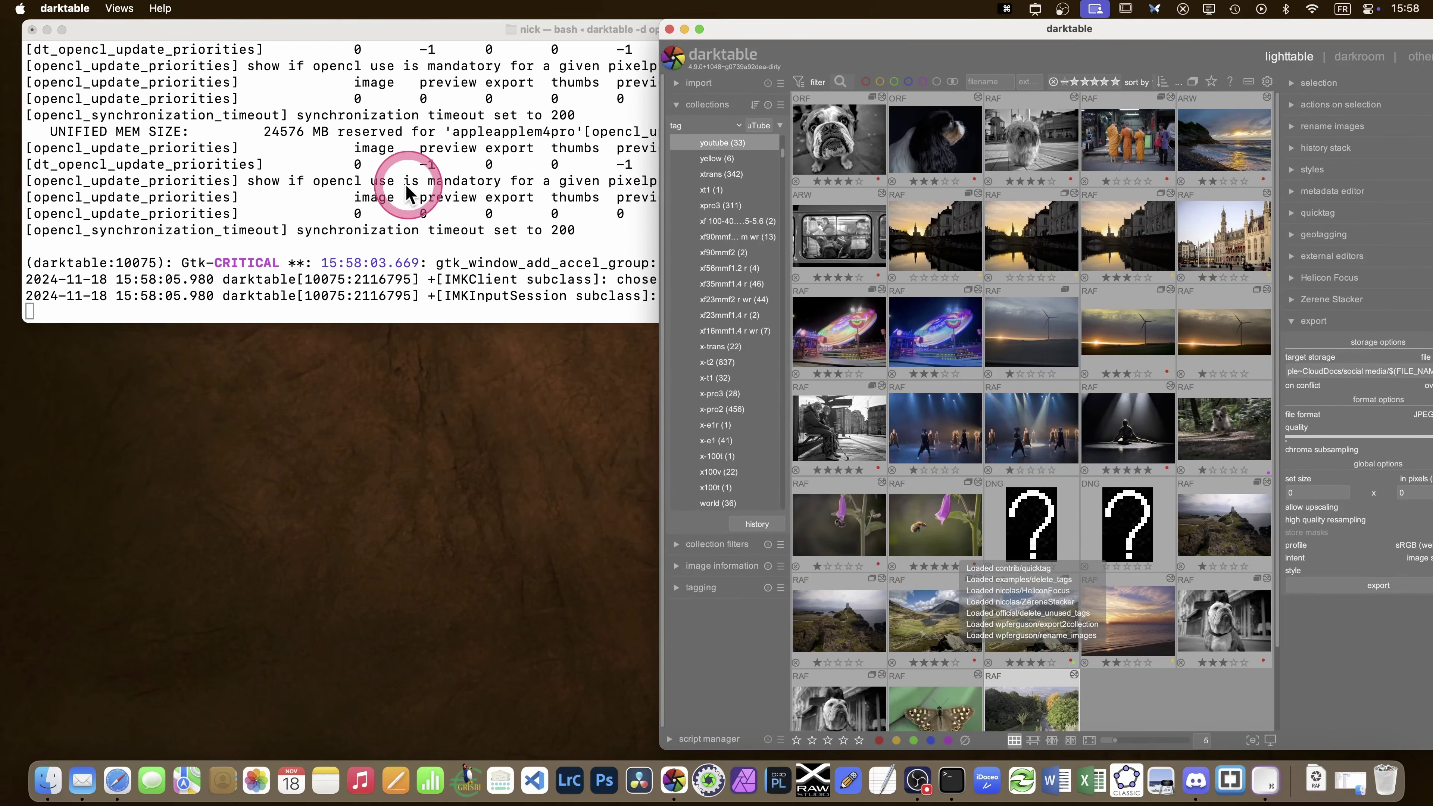
Select the photo in lighttable and export it to disk as an 8-bit JPEG
{"action": "scroll", "coordinate": [408, 192], "scroll_direction": "up", "scroll_amount": 10}
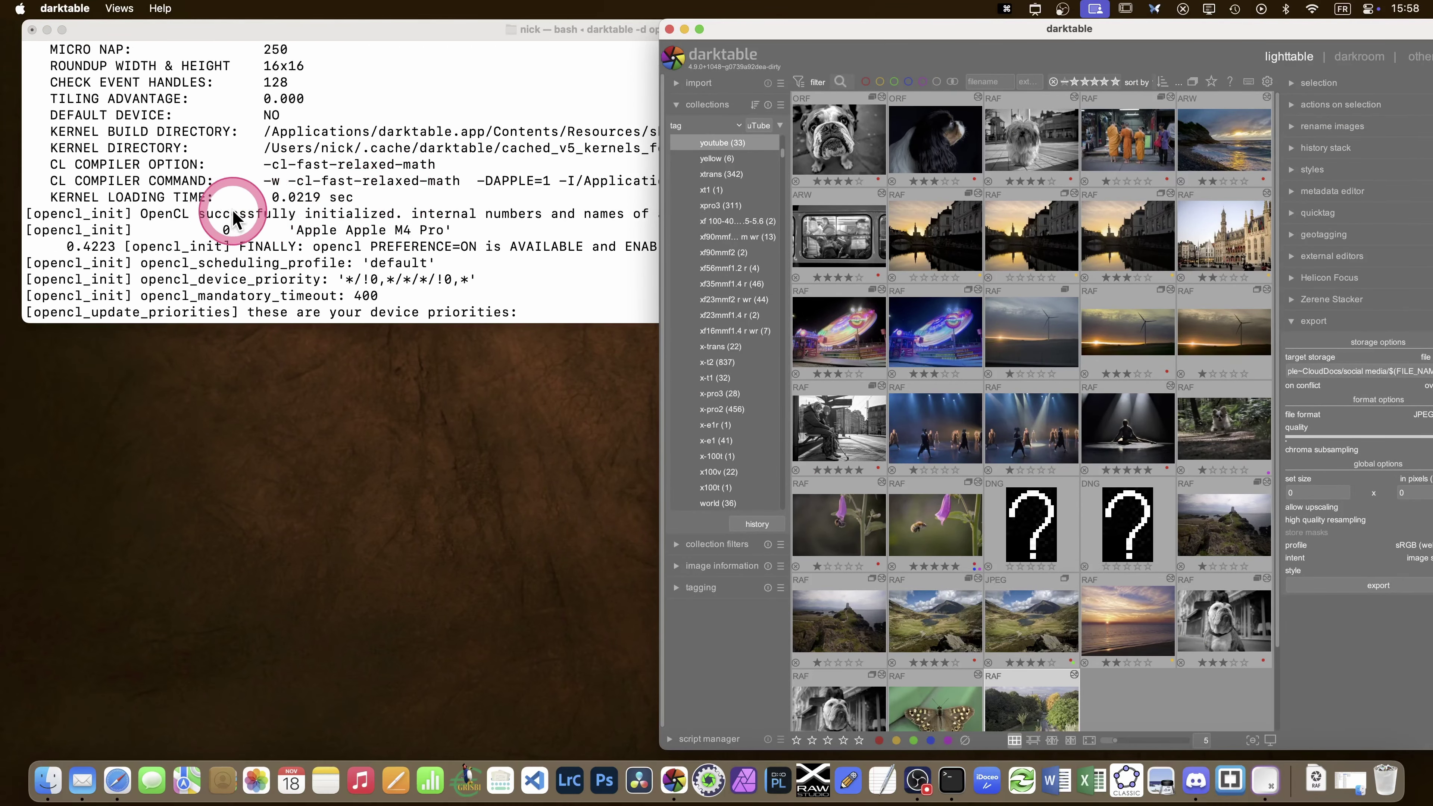
{"action": "scroll", "coordinate": [233, 219], "scroll_direction": "up", "scroll_amount": 8}
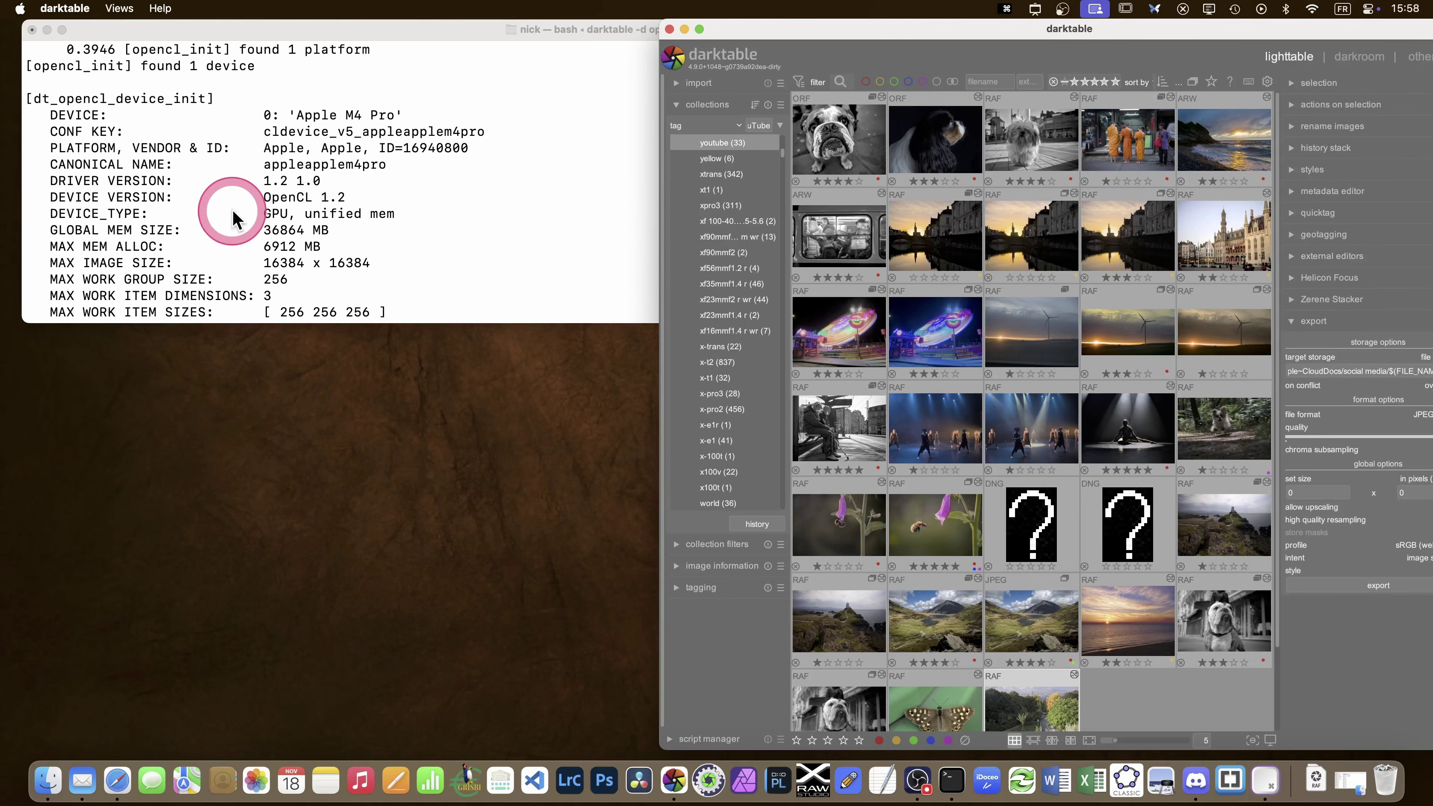
{"action": "scroll", "coordinate": [233, 219], "scroll_direction": "up", "scroll_amount": 2}
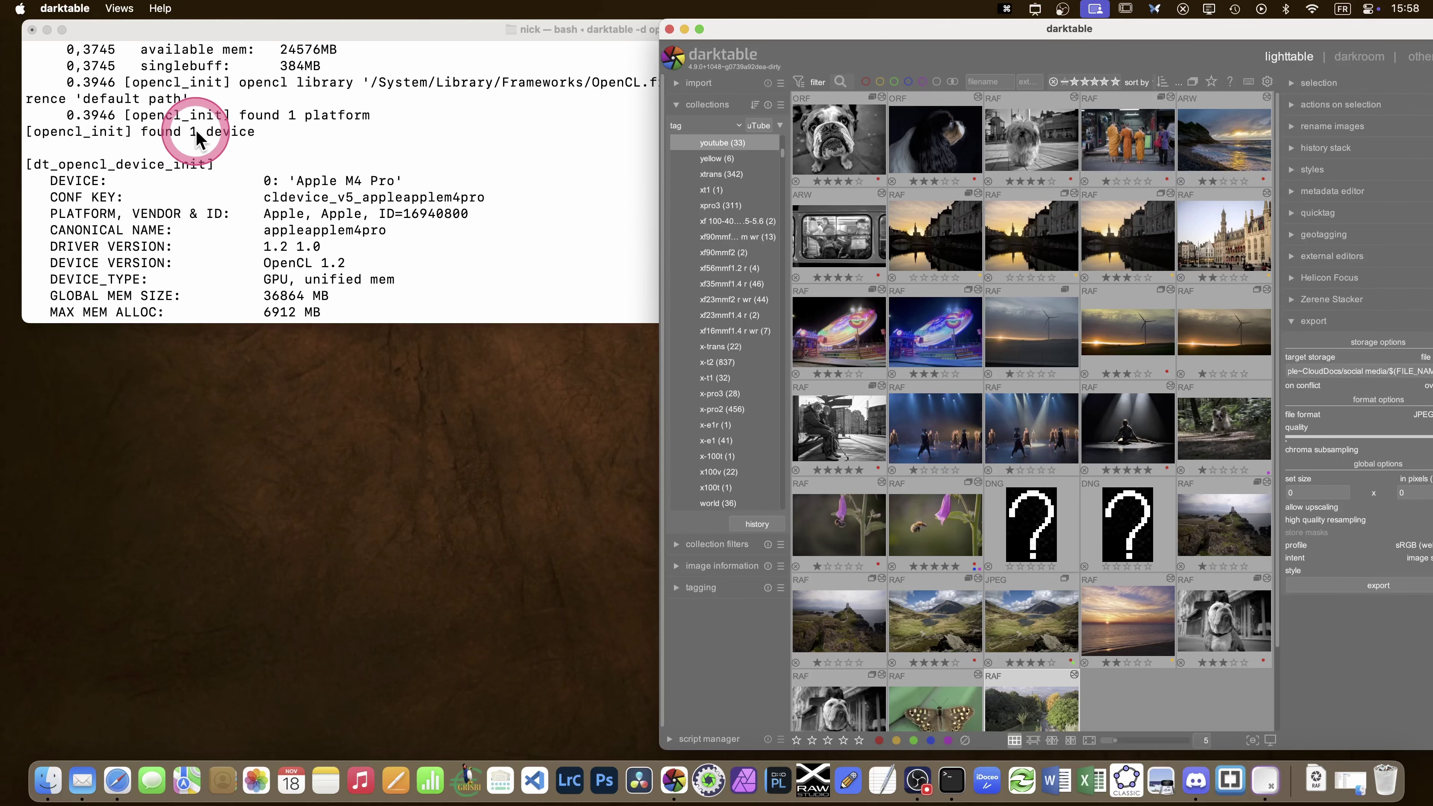
{"action": "scroll", "coordinate": [197, 139], "scroll_direction": "down", "scroll_amount": 12}
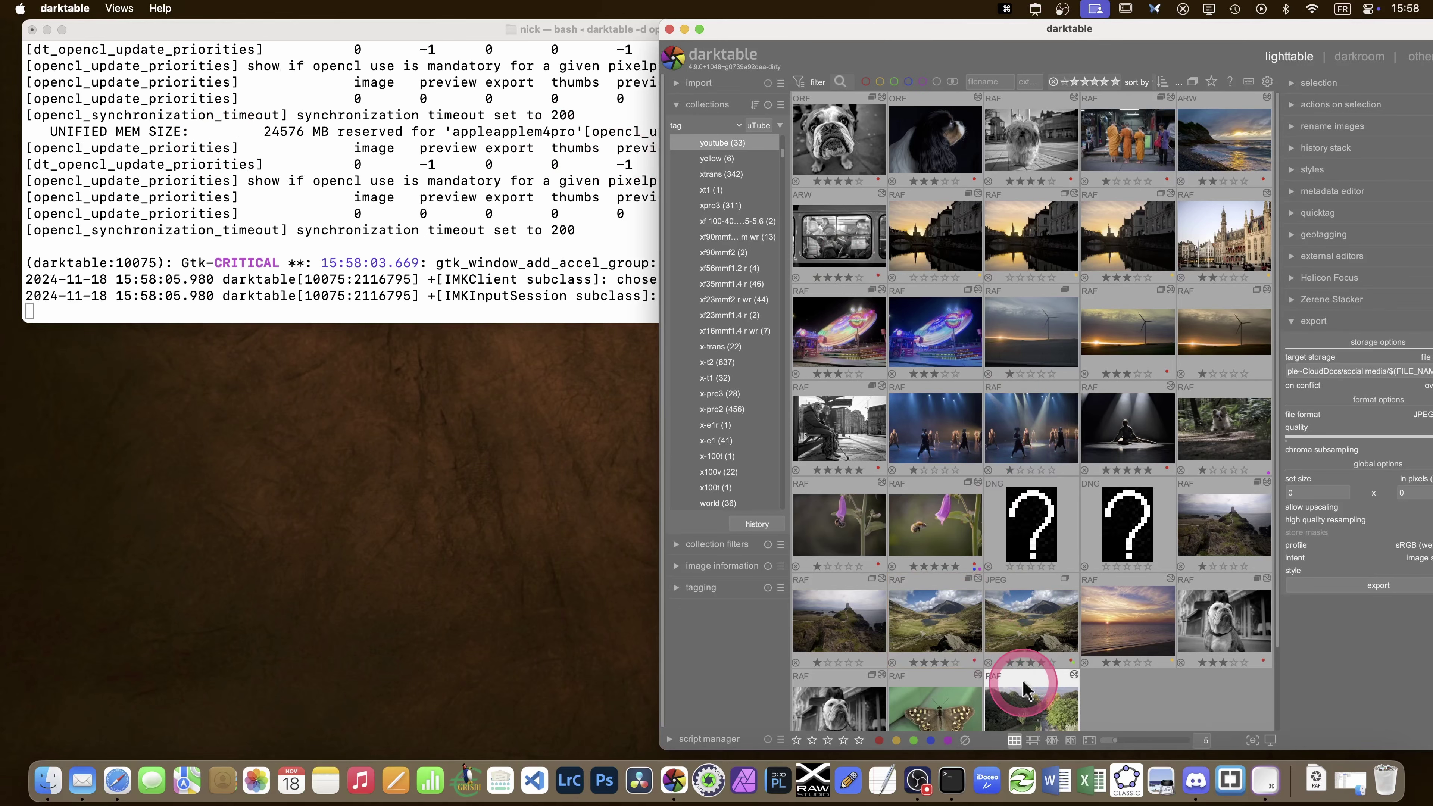
{"action": "left_click_drag", "start_coordinate": [1213, 29], "coordinate": [1160, 31]}
{"action": "left_click", "coordinate": [1218, 645]}
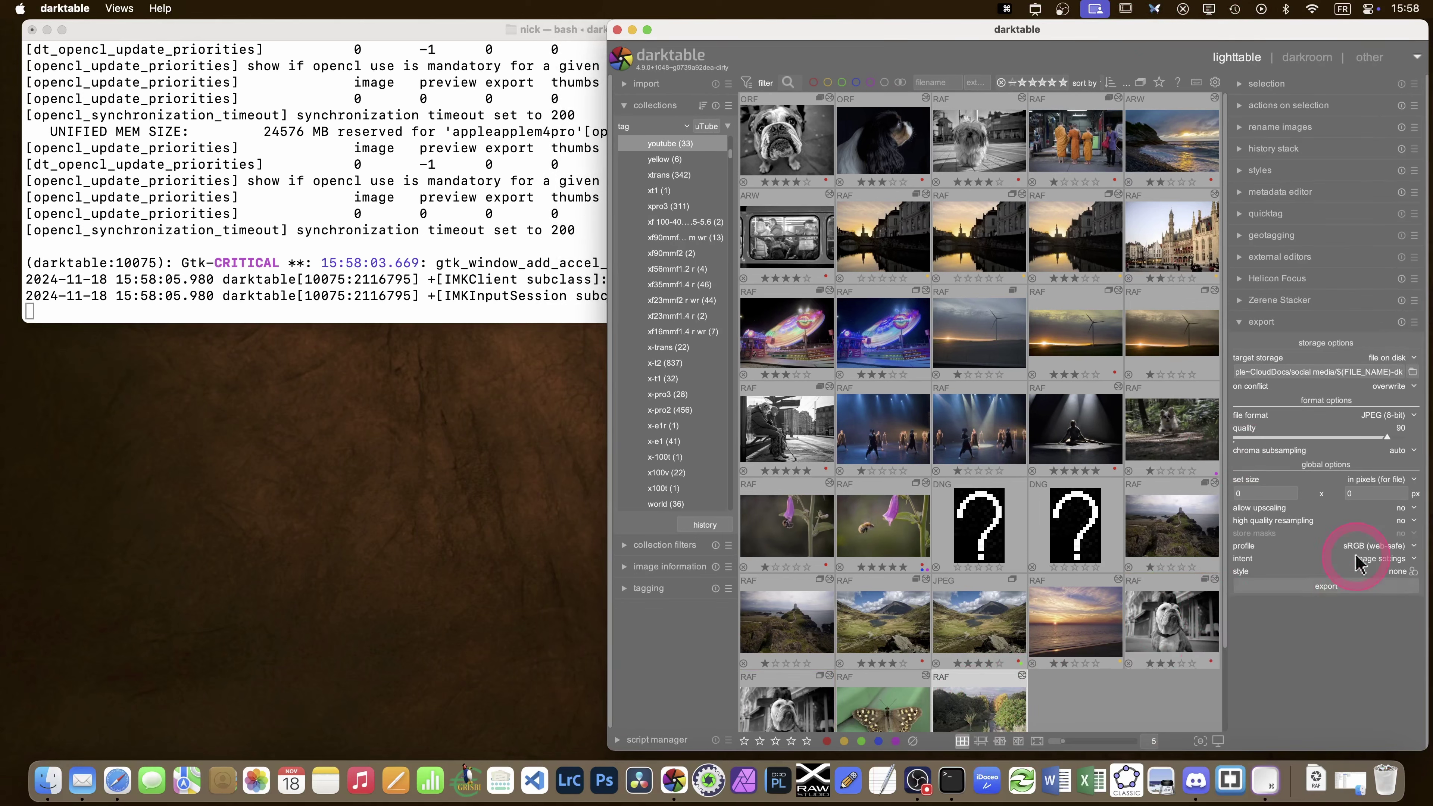
{"action": "left_click", "coordinate": [1377, 495]}
{"action": "left_click", "coordinate": [1315, 588]}
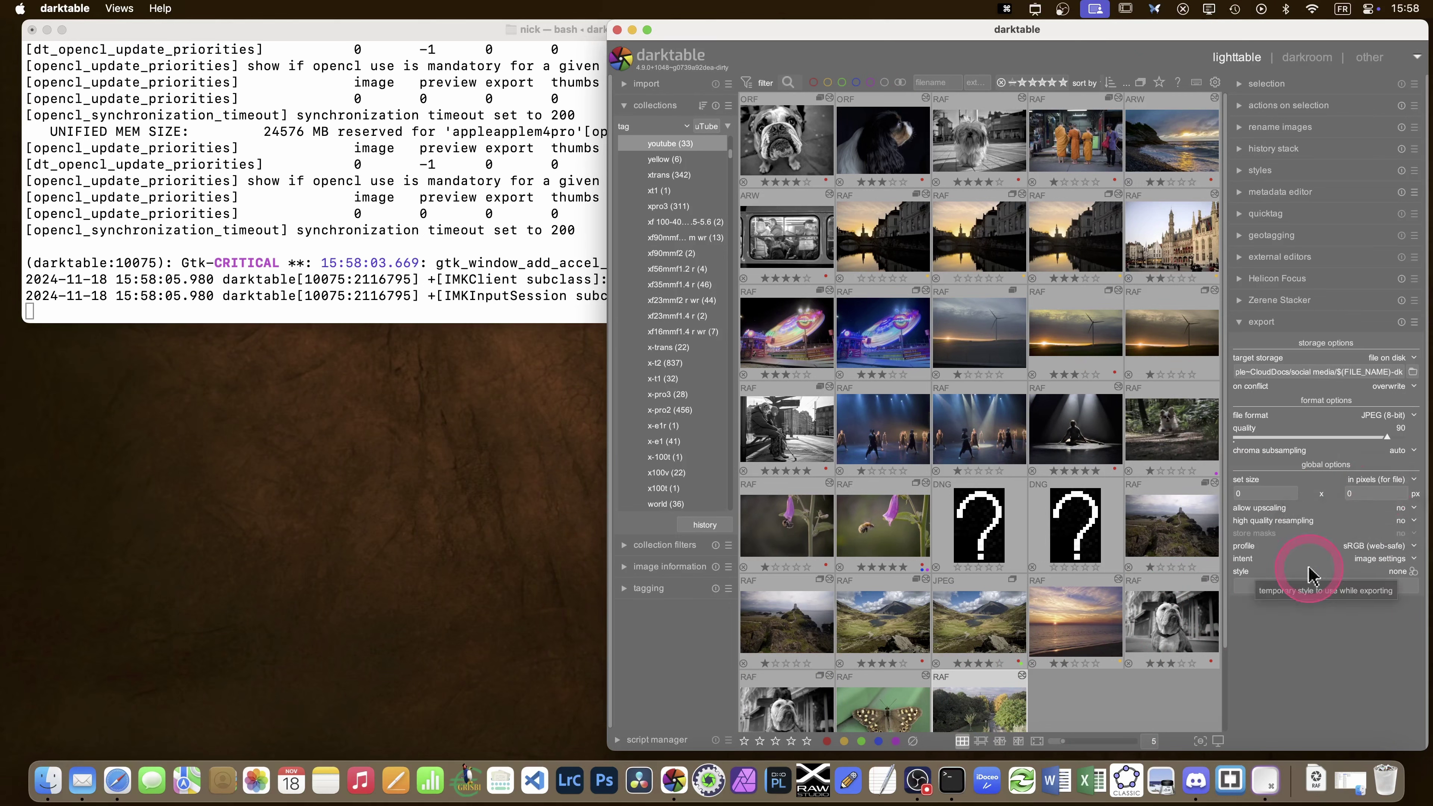
{"action": "left_click", "coordinate": [570, 309]}
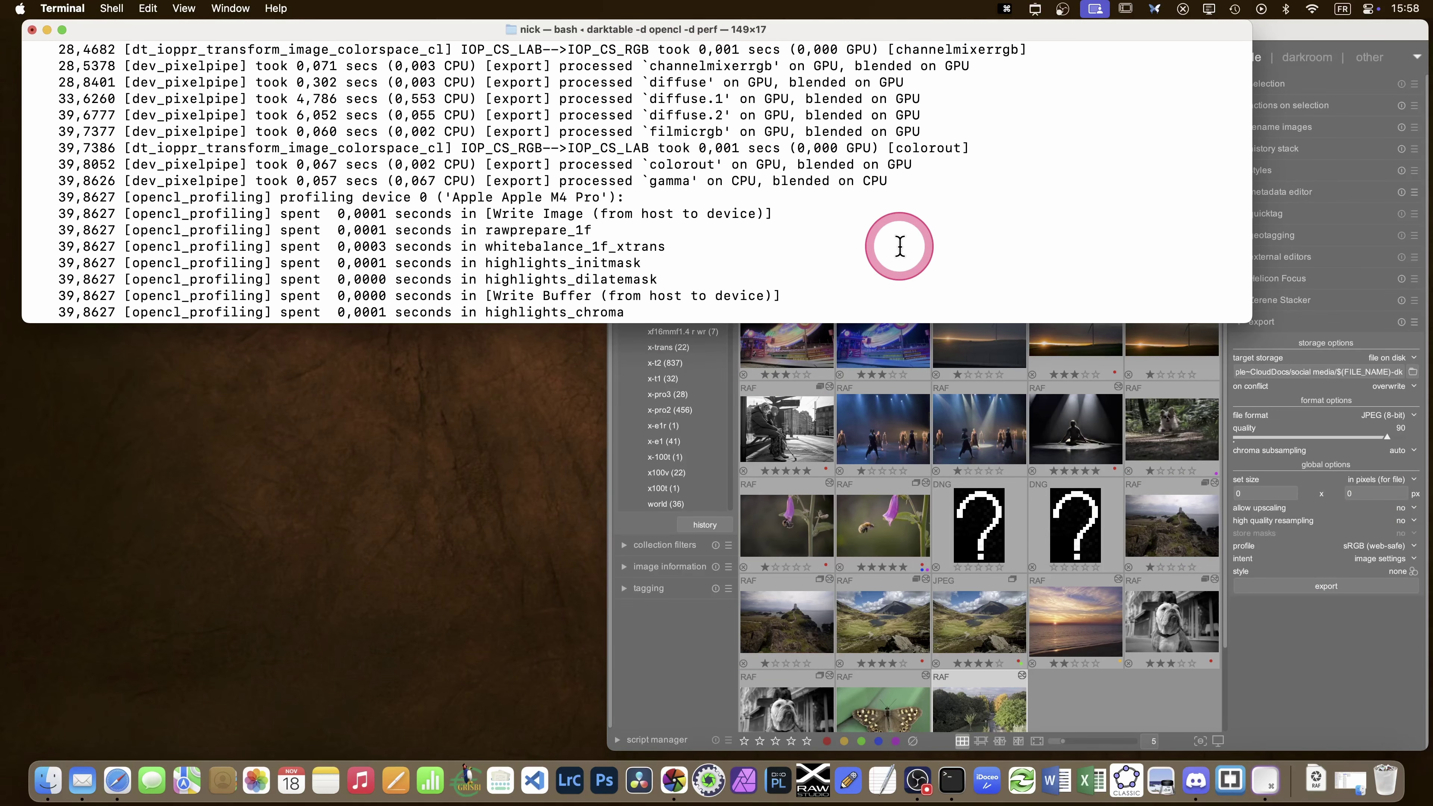
Scroll to the log's end to read the 'processed on GPU' lines and OpenCL profiling
{"action": "scroll", "coordinate": [901, 247], "scroll_direction": "down", "scroll_amount": 10}
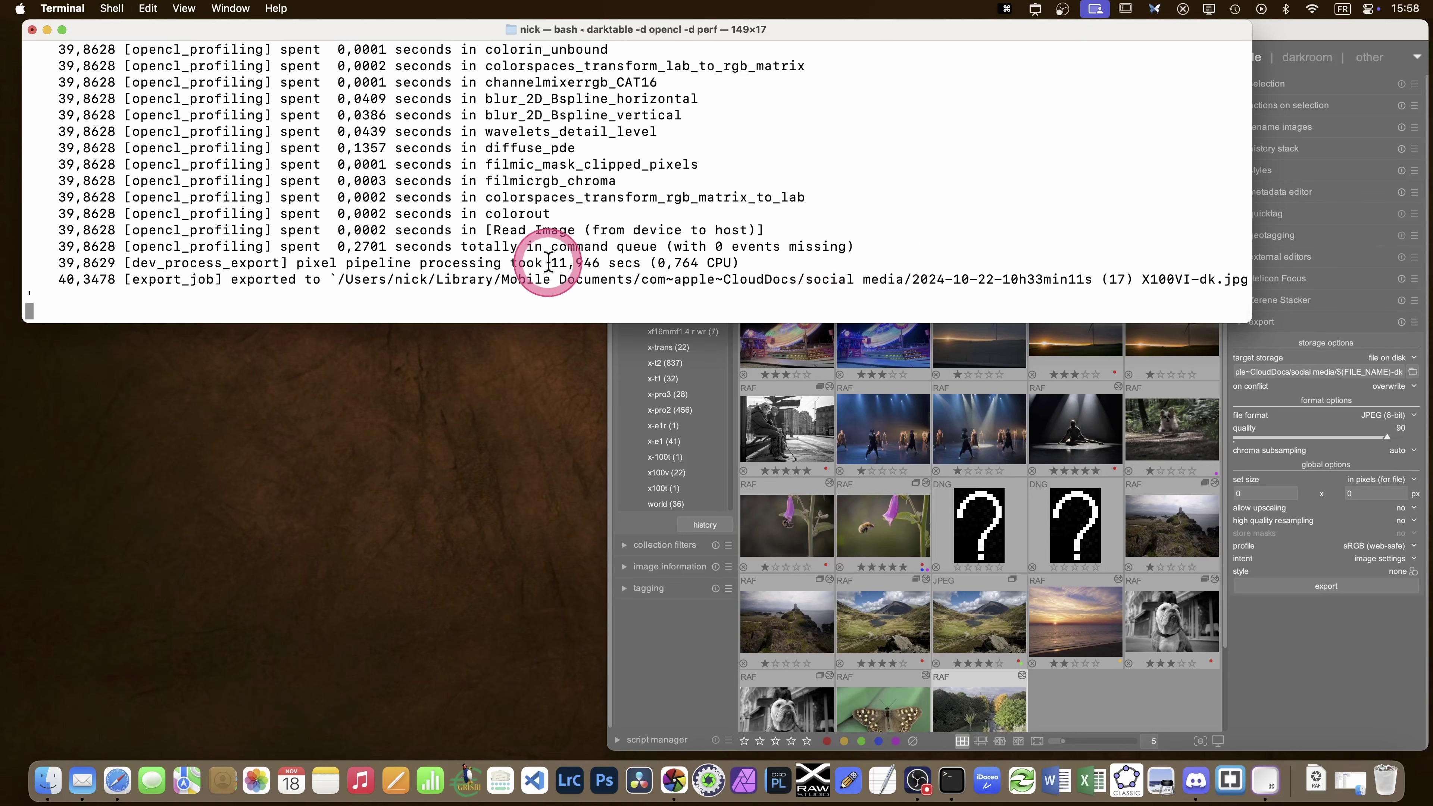